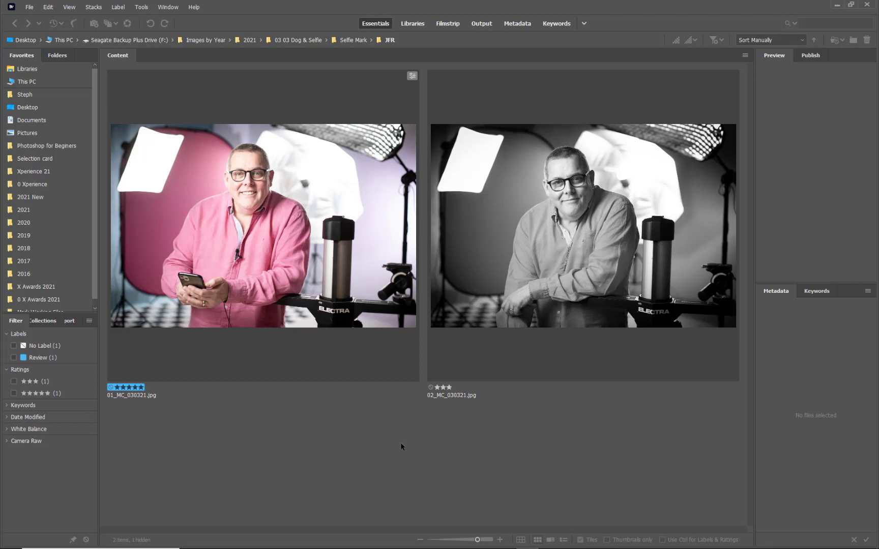
# Select the two photos alternately to compare the previews and metadata of 01_MC_030321.jpg and 02_MC_030321.jpg
pyautogui.click(546, 186)
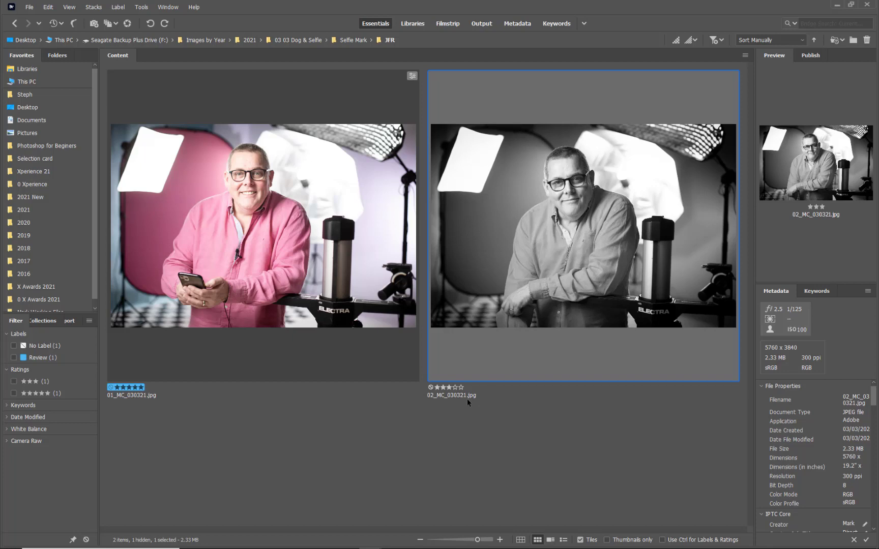
pyautogui.click(179, 379)
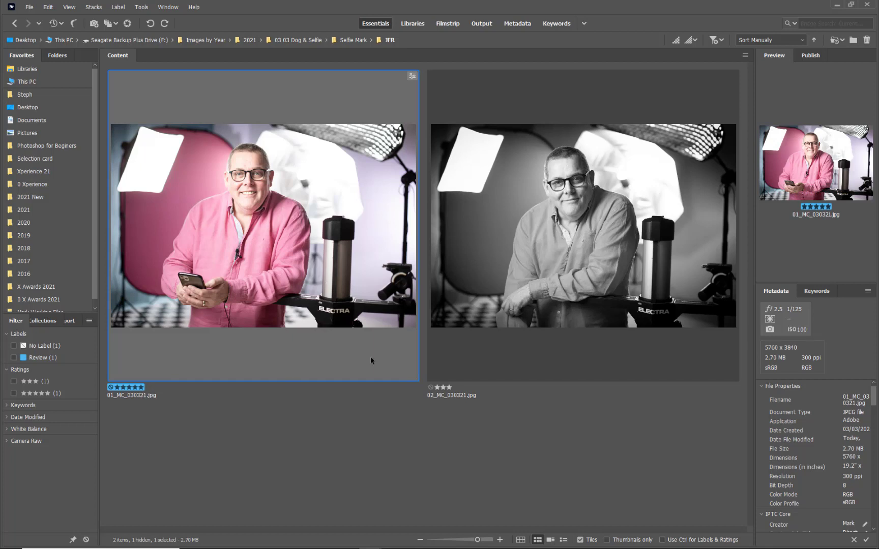
pyautogui.click(448, 241)
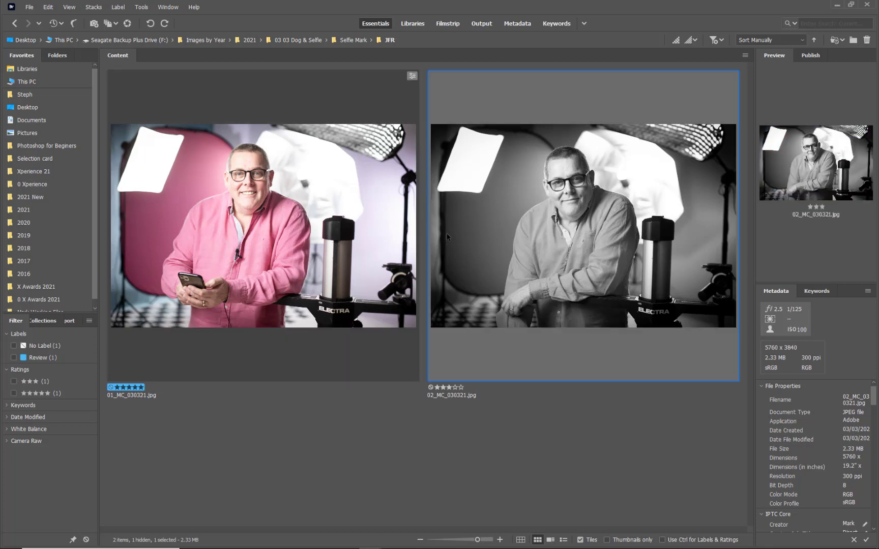
pyautogui.click(388, 116)
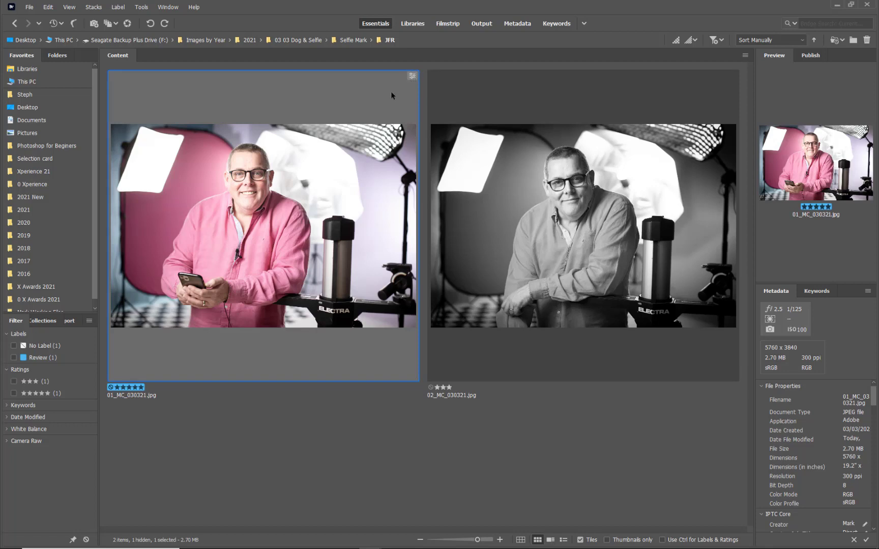
# Open the black-and-white photo 02_MC_030321.jpg in Photoshop, then close it and return to Bridge
pyautogui.click(514, 183)
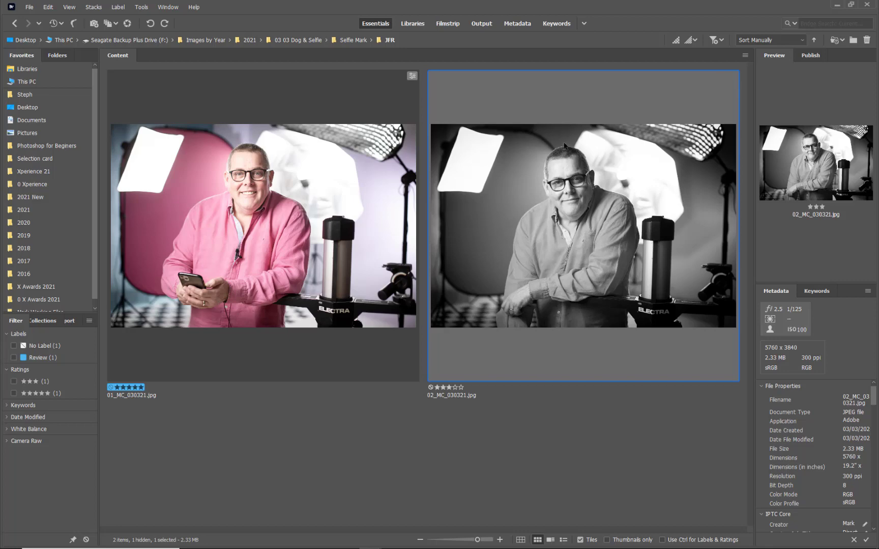
pyautogui.doubleClick(524, 178)
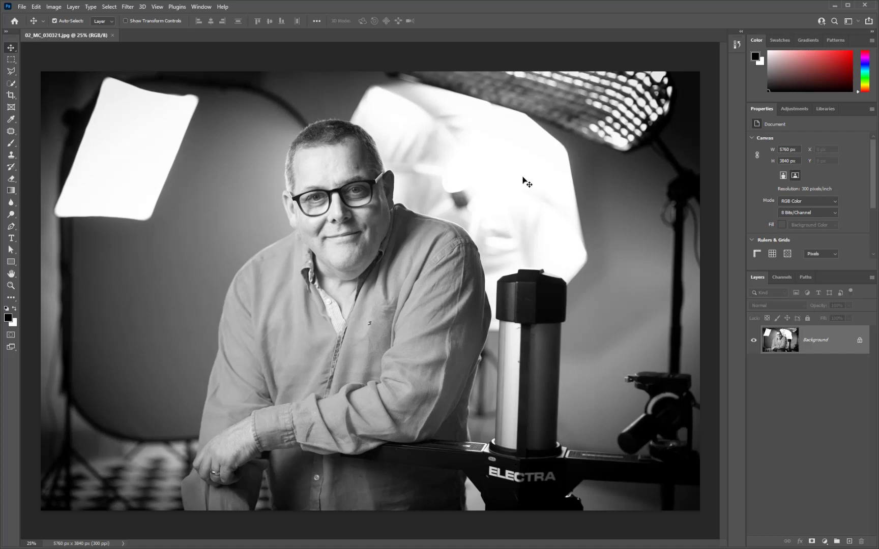
pyautogui.click(113, 35)
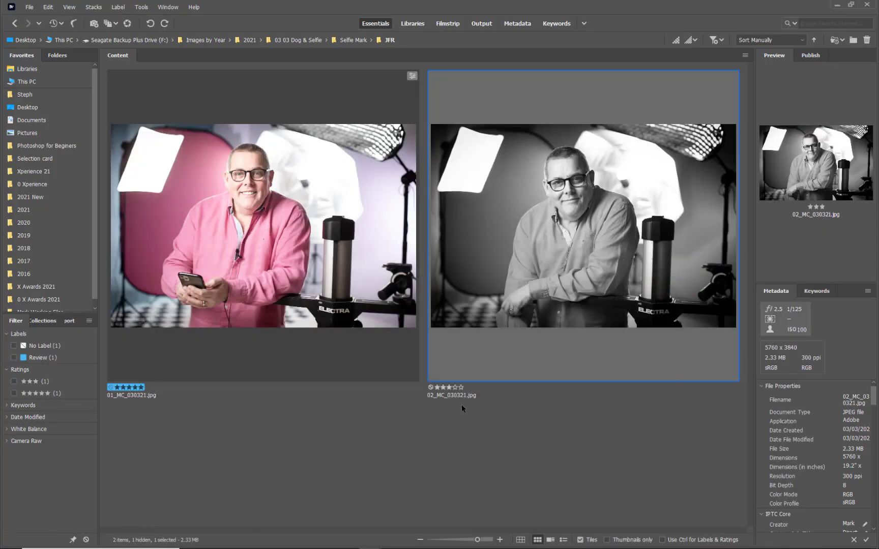
pyautogui.click(460, 413)
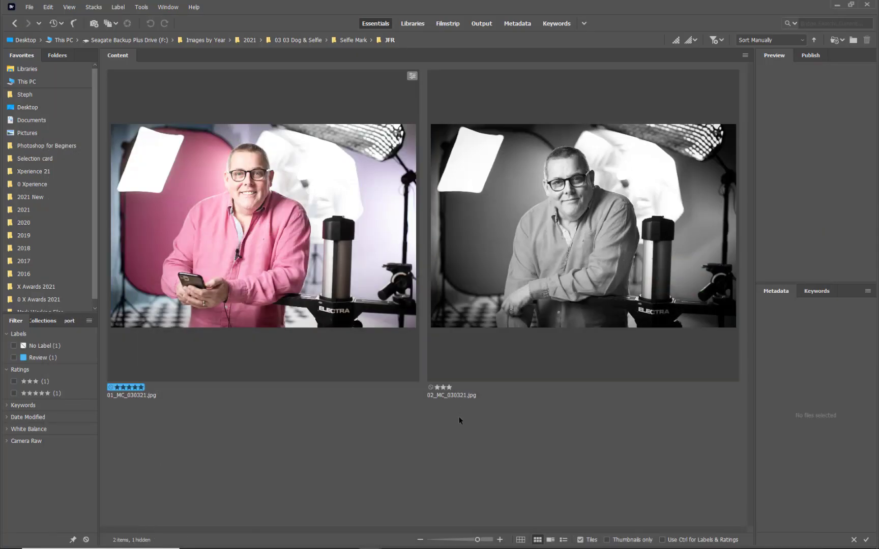
# Reset Saturation and Exposure to 0 for 01_MC_030321.jpg in Camera Raw and open the result in Photoshop
pyautogui.click(278, 215)
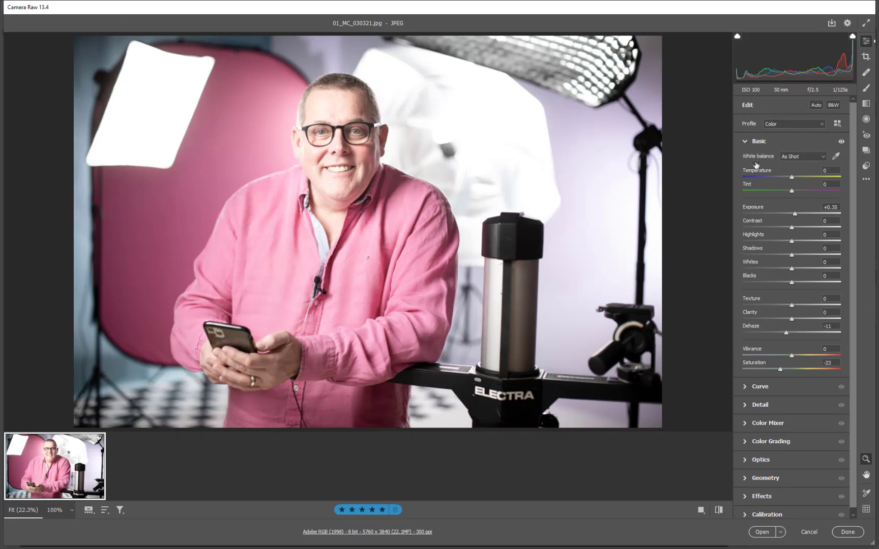
pyautogui.doubleClick(779, 370)
pyautogui.doubleClick(795, 214)
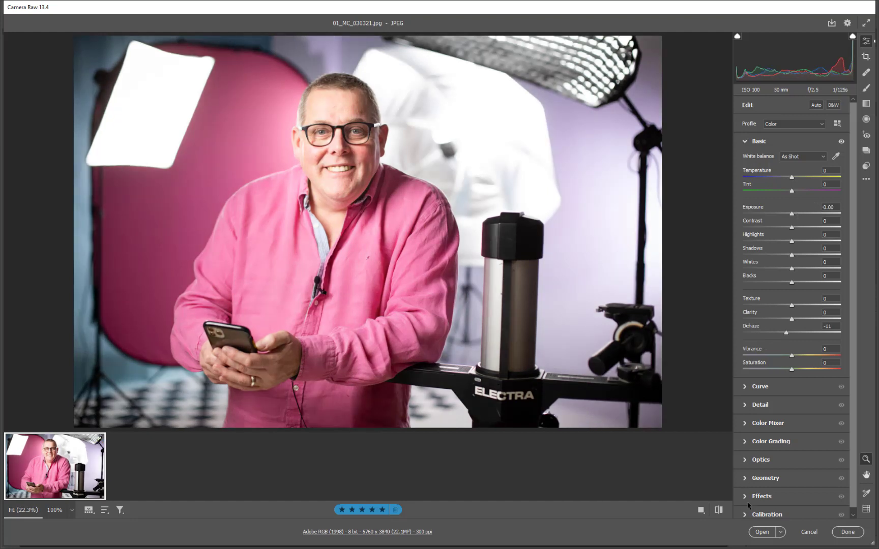
pyautogui.click(760, 533)
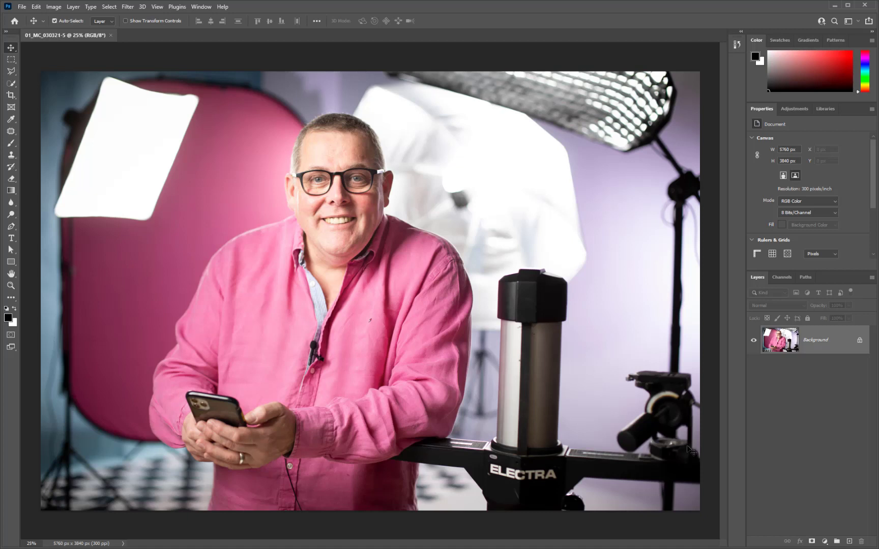
# Close the colour photo's Photoshop document without saving and switch back to Bridge
pyautogui.click(111, 35)
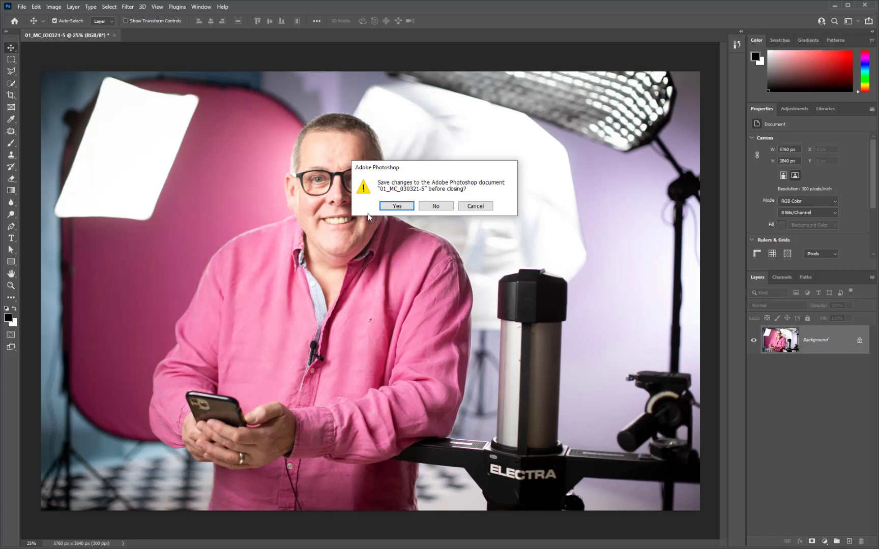
pyautogui.click(476, 206)
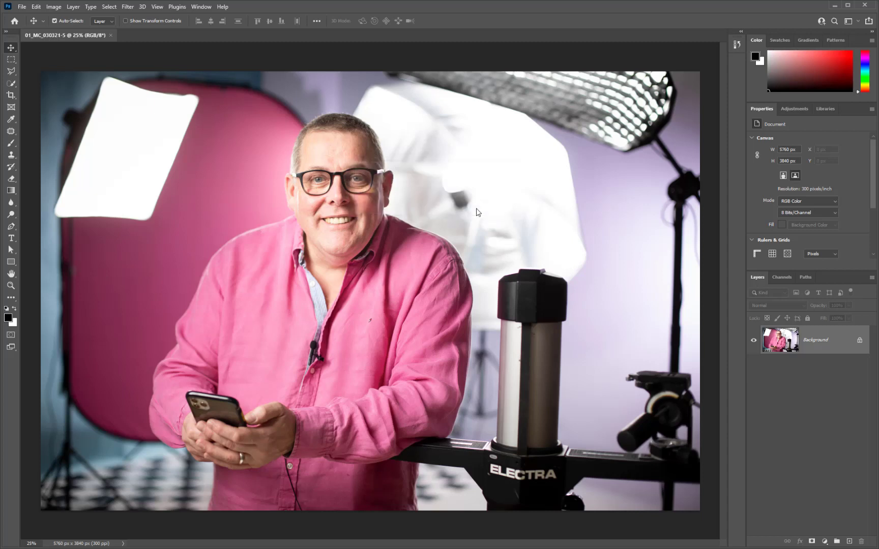
pyautogui.click(110, 36)
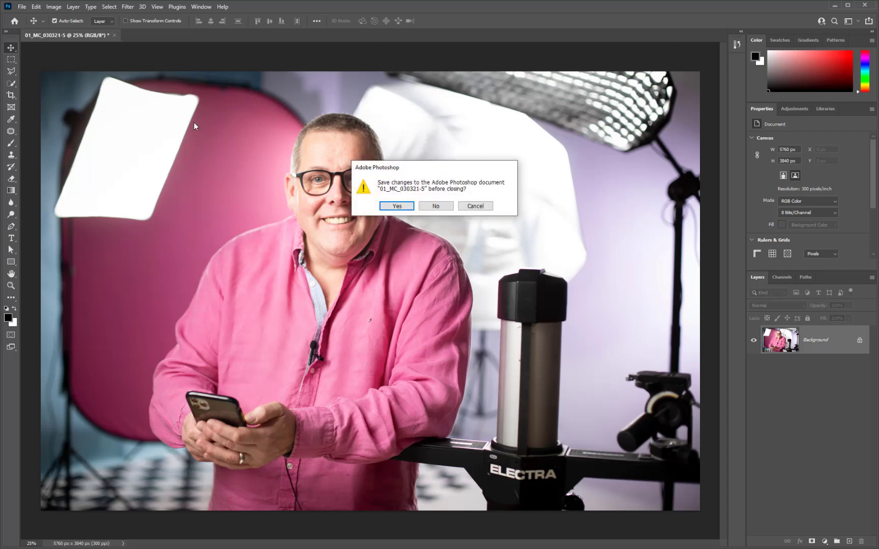
pyautogui.click(436, 206)
pyautogui.click(836, 6)
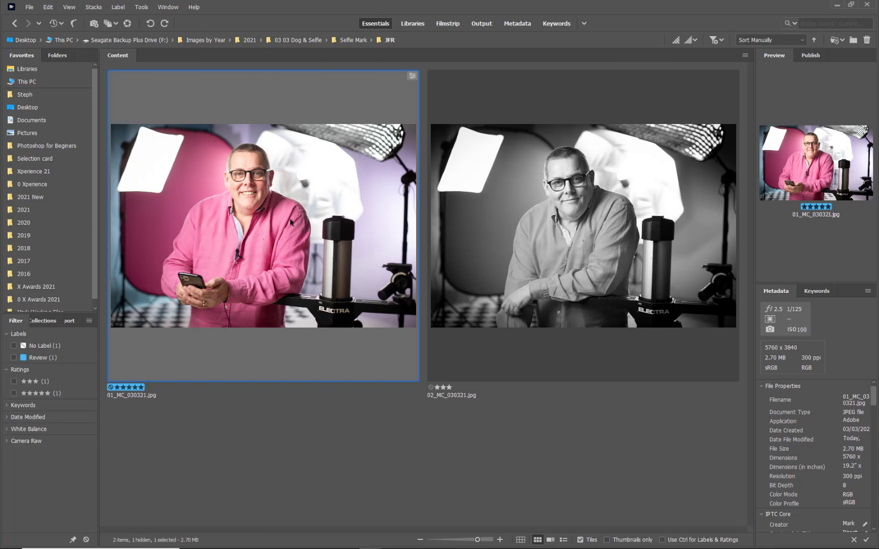
# View 02_MC_030321.jpg in Photoshop again, close it and go back to Bridge
pyautogui.click(551, 218)
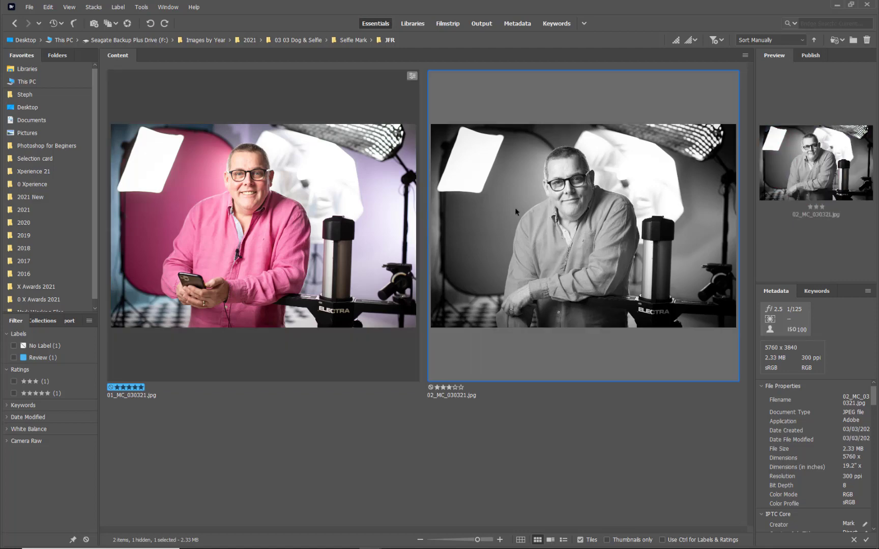
pyautogui.doubleClick(553, 194)
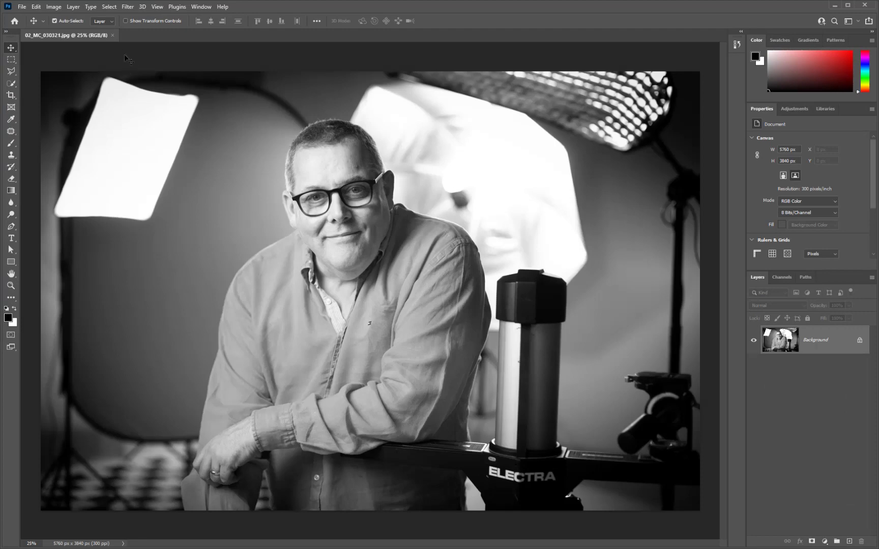
pyautogui.click(113, 35)
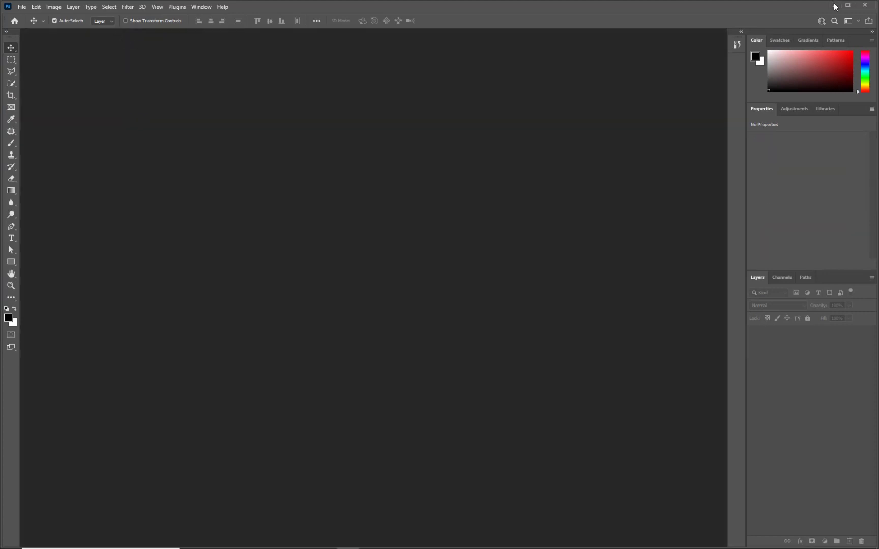
pyautogui.click(832, 6)
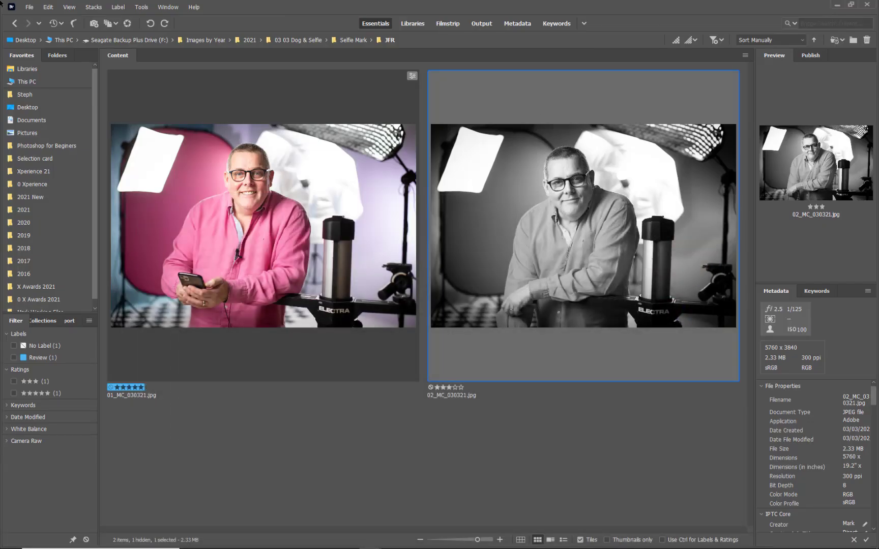
# View the black-and-white photo 02_MC_030321.jpg in Camera Raw and leave without applying any edits
pyautogui.click(29, 7)
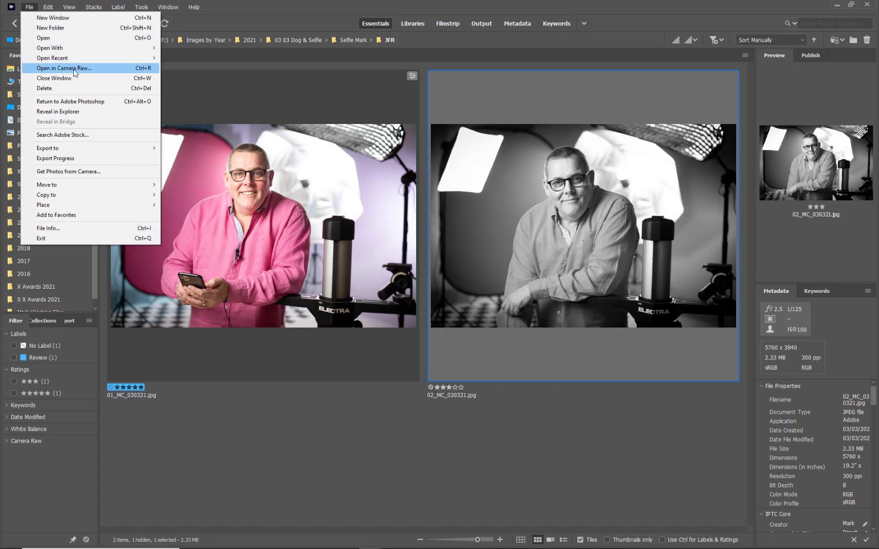
pyautogui.click(74, 68)
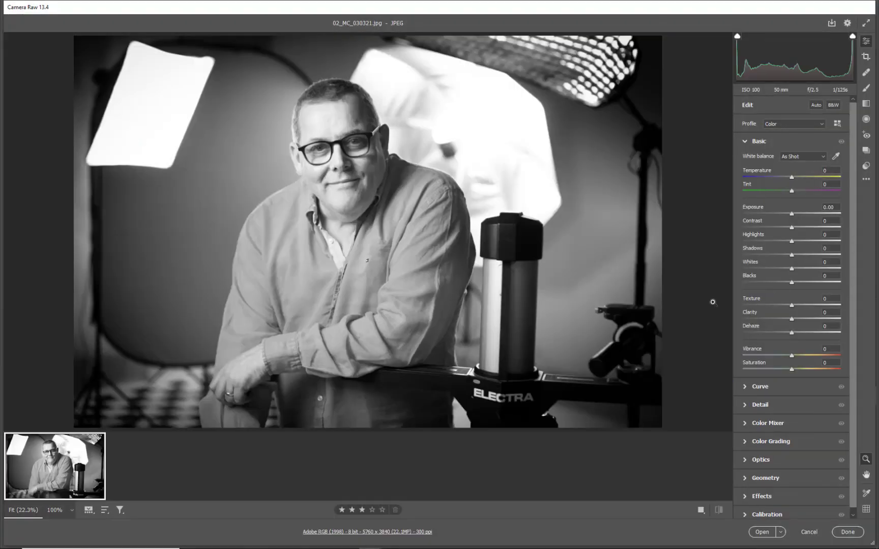
pyautogui.click(808, 532)
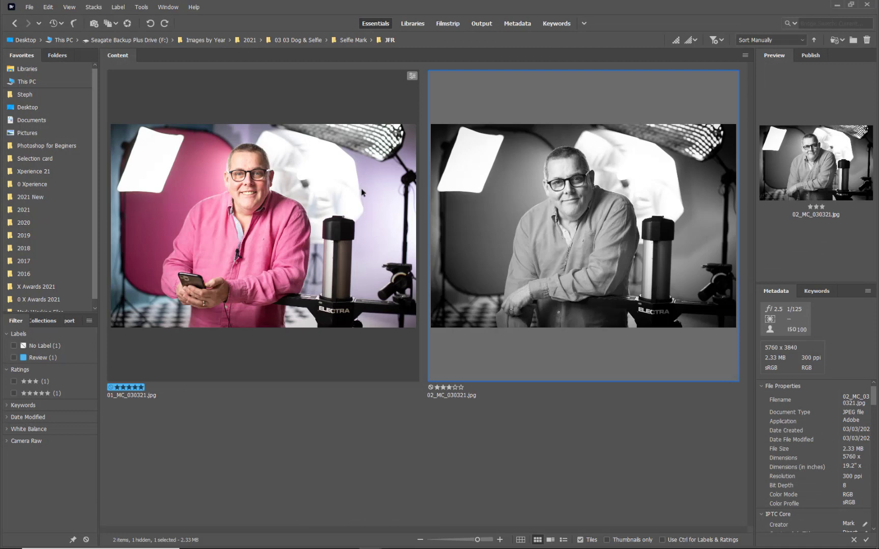
# Set Saturation to -100 for 01_MC_030321.jpg in Camera Raw and apply the edit without opening the image
pyautogui.click(287, 114)
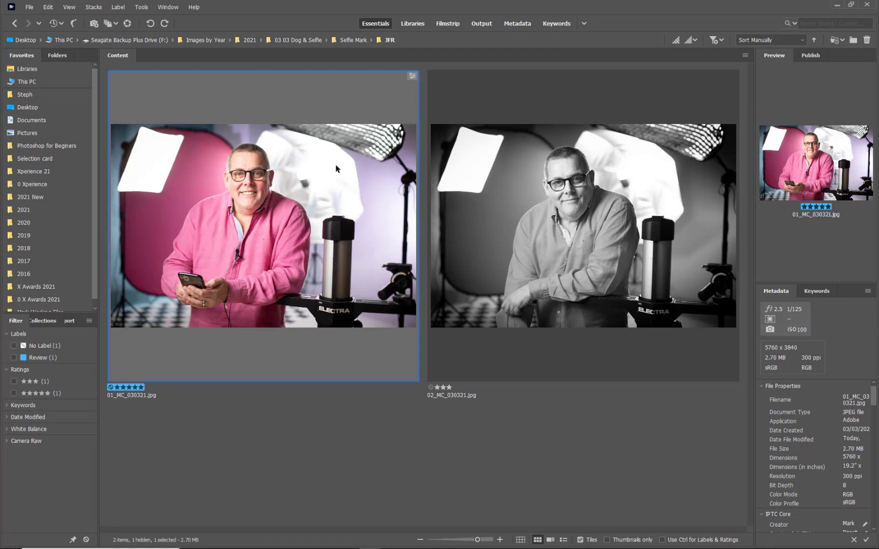
pyautogui.doubleClick(314, 222)
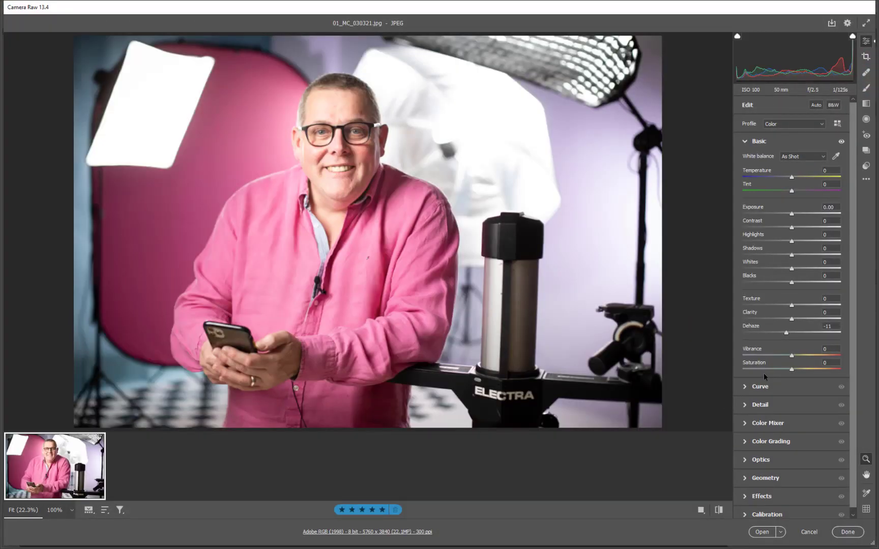
pyautogui.moveTo(766, 369); pyautogui.dragTo(733, 366)
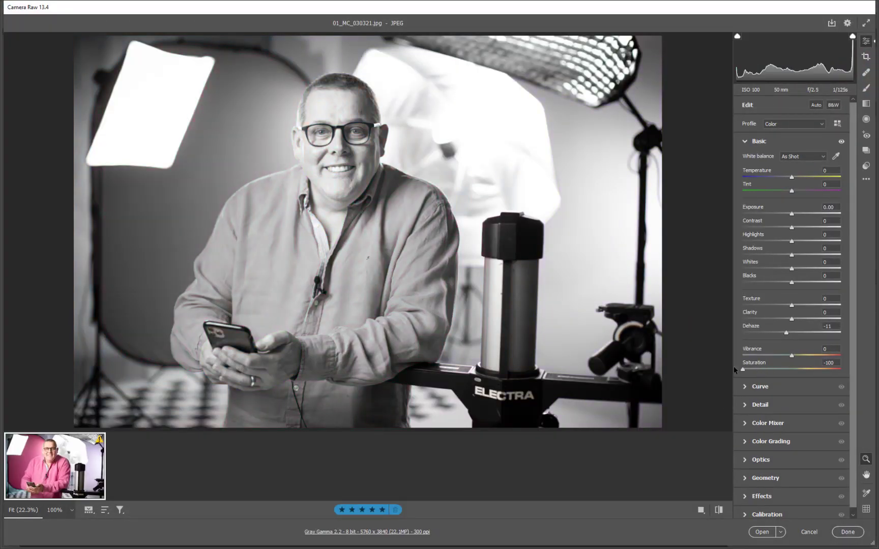
pyautogui.click(847, 533)
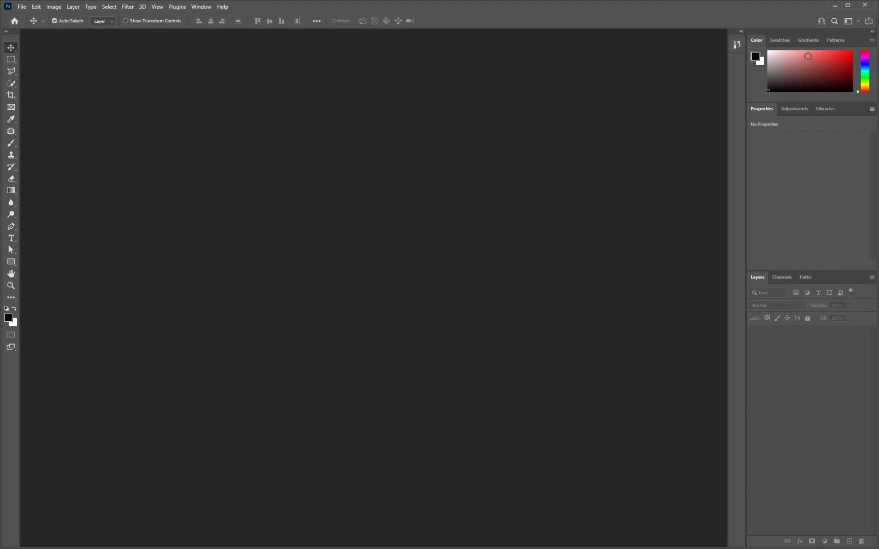
# Return to 01_MC_030321.jpg in Camera Raw, set Saturation to -74 and open the photo in Photoshop
pyautogui.click(834, 5)
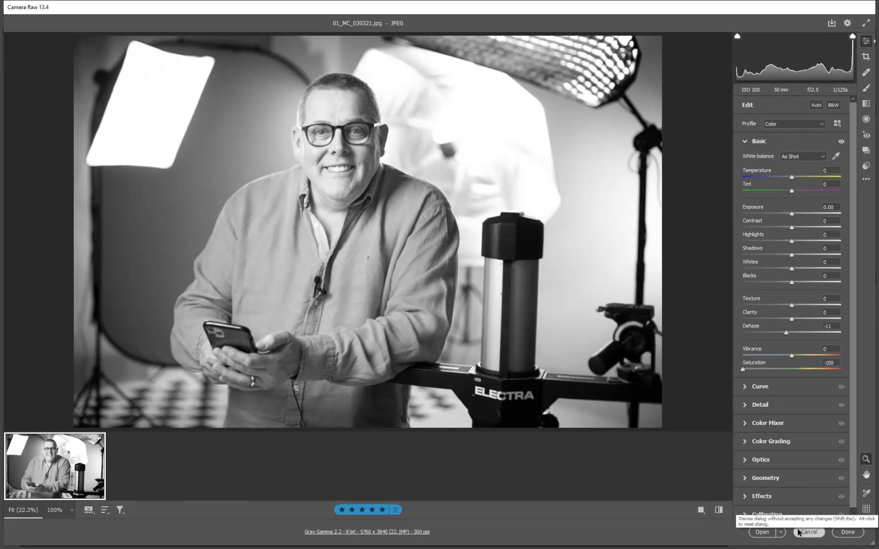
pyautogui.click(755, 370)
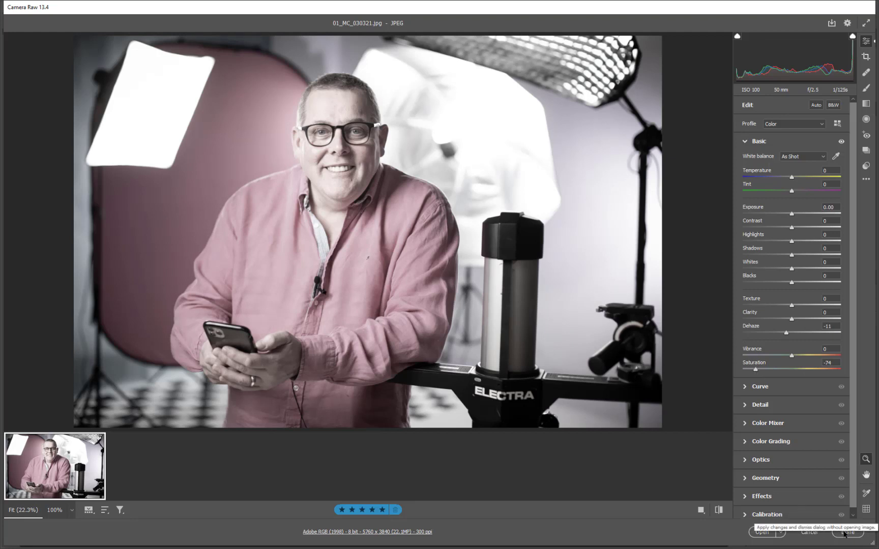
pyautogui.click(762, 531)
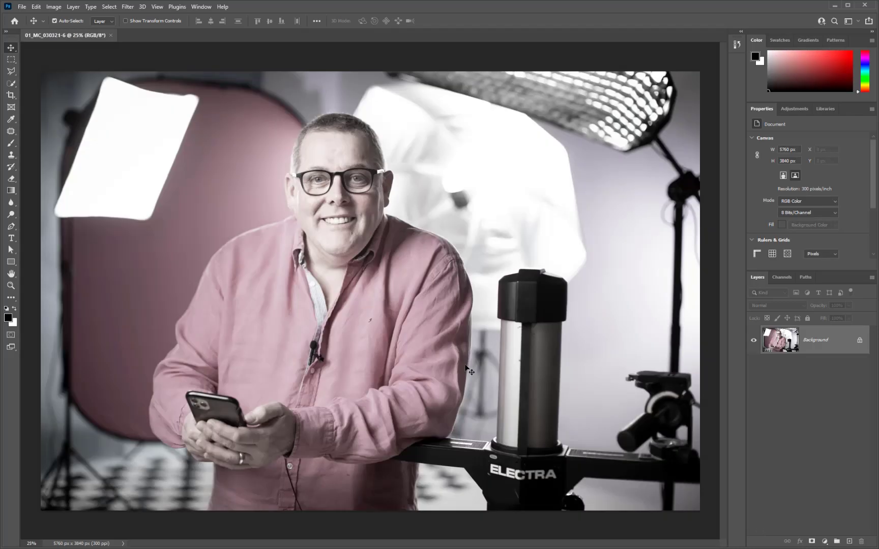
# Close the partly desaturated Photoshop document without saving and return to the thumbnails in Bridge
pyautogui.click(110, 34)
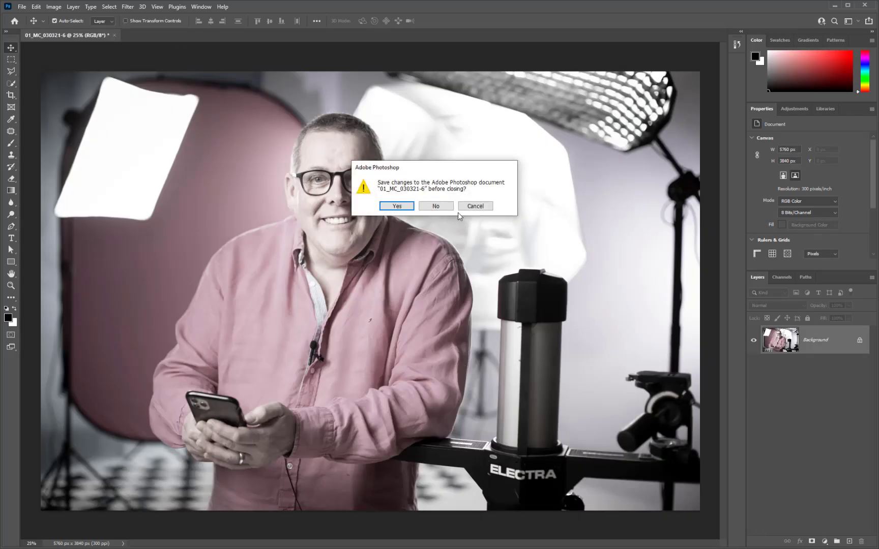
pyautogui.click(440, 207)
pyautogui.click(834, 5)
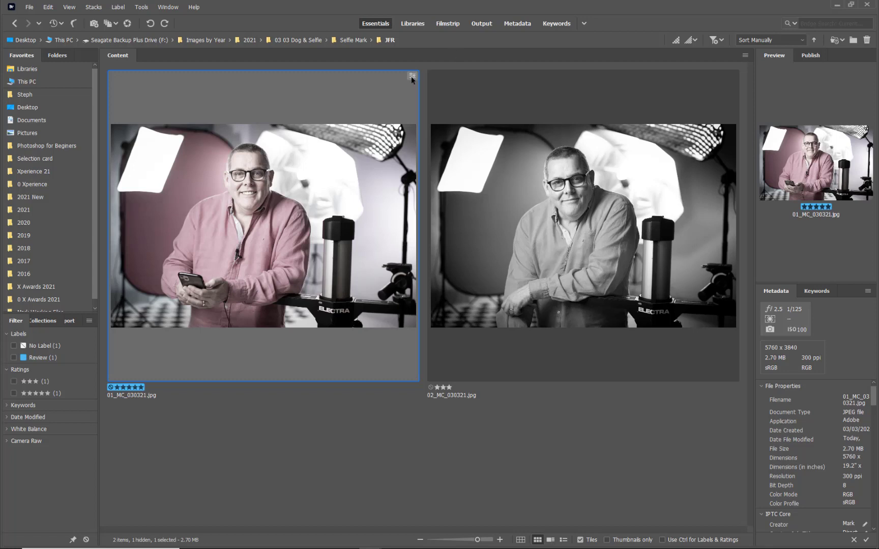
# Examine the Develop Settings options for 01_MC_030321.jpg, including Clear Settings, without applying any of them
pyautogui.rightClick(359, 108)
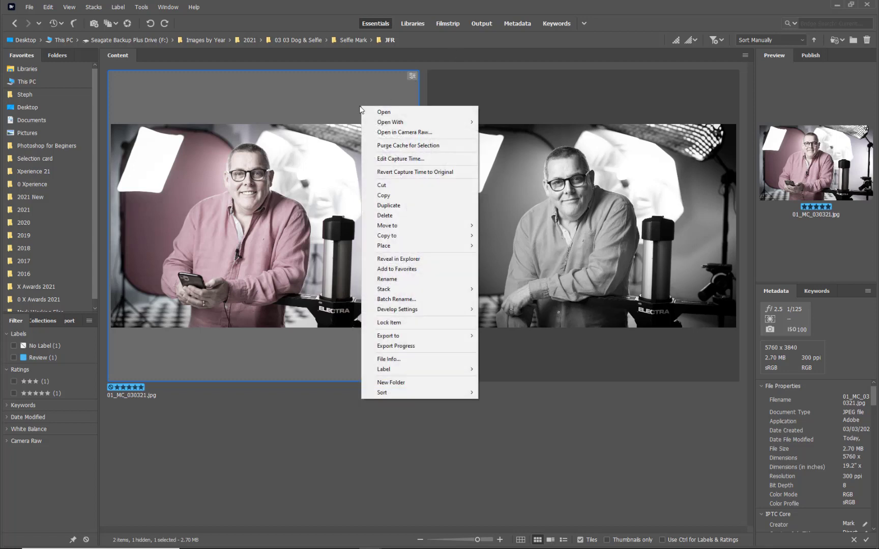
pyautogui.moveTo(383, 311)
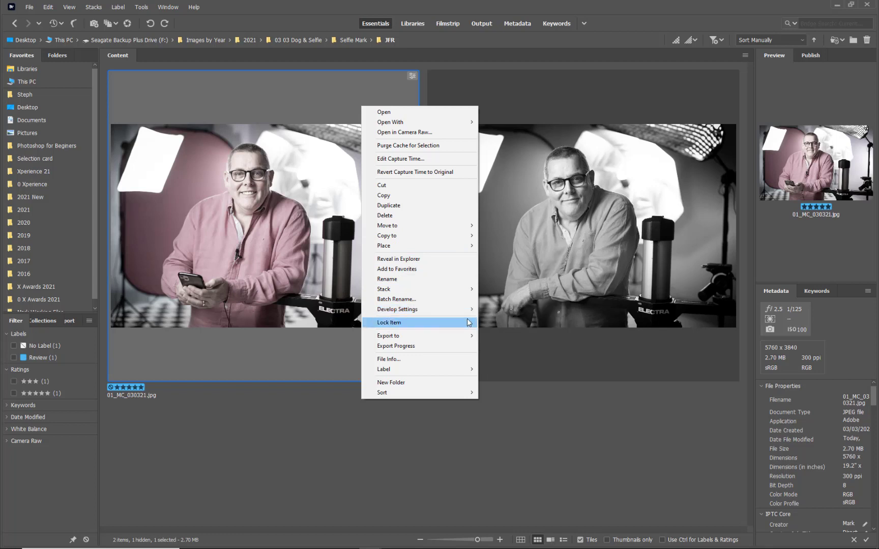
pyautogui.moveTo(466, 315)
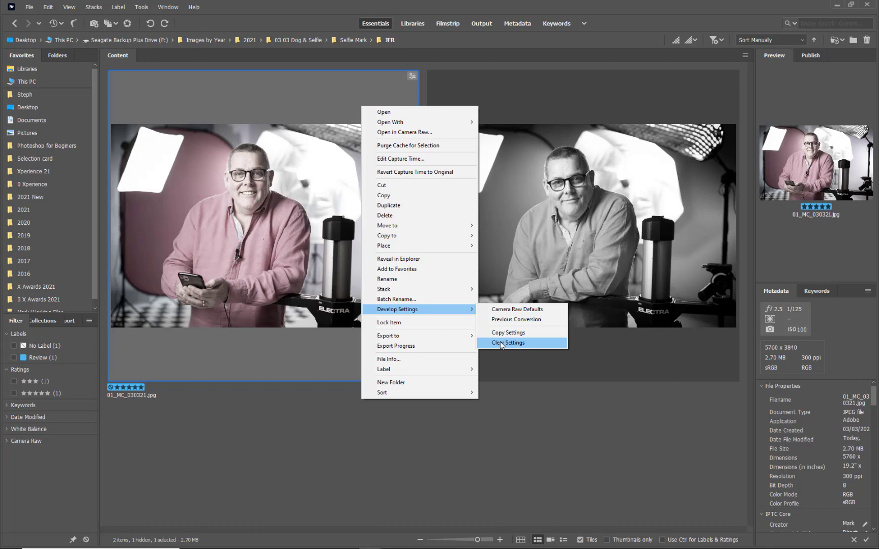
pyautogui.click(292, 111)
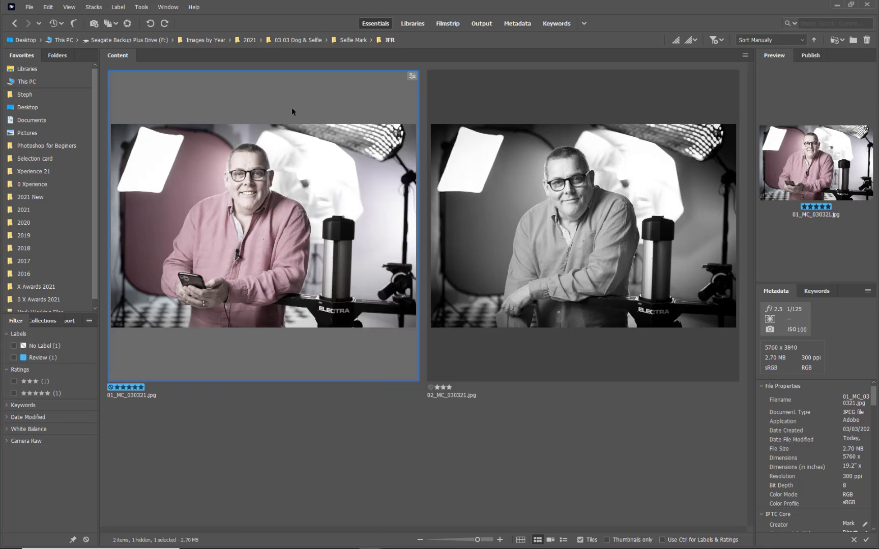
# Reset Saturation and Dehaze to 0 for 01_MC_030321.jpg in Camera Raw, apply the edit without opening the image and return to Bridge
pyautogui.click(29, 7)
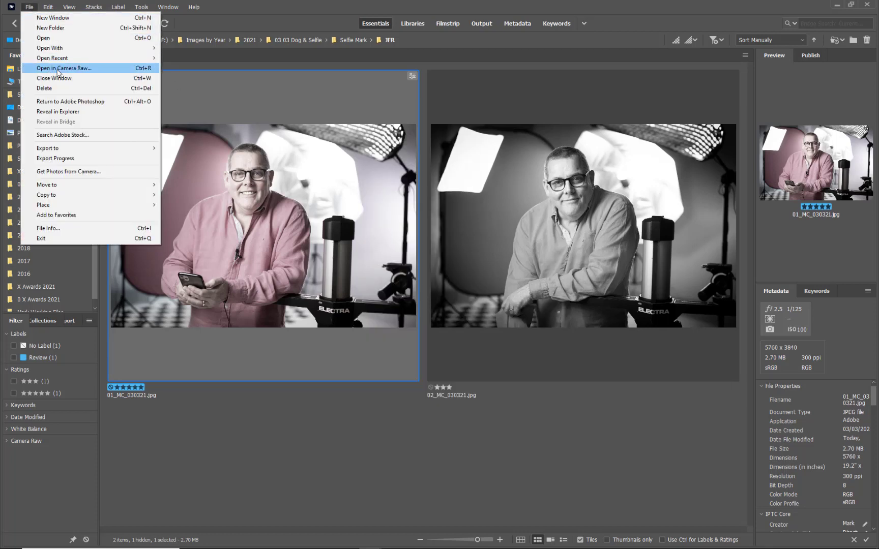
pyautogui.click(240, 96)
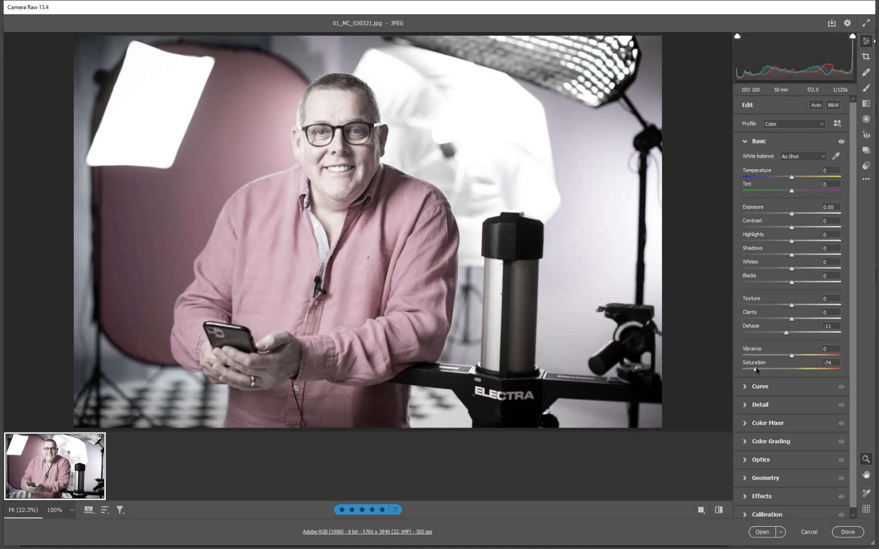
pyautogui.doubleClick(755, 369)
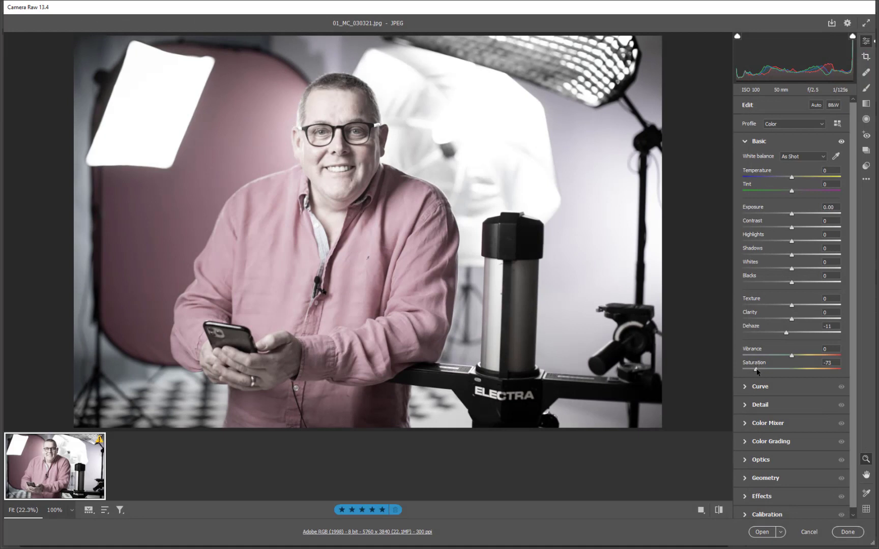
pyautogui.doubleClick(786, 334)
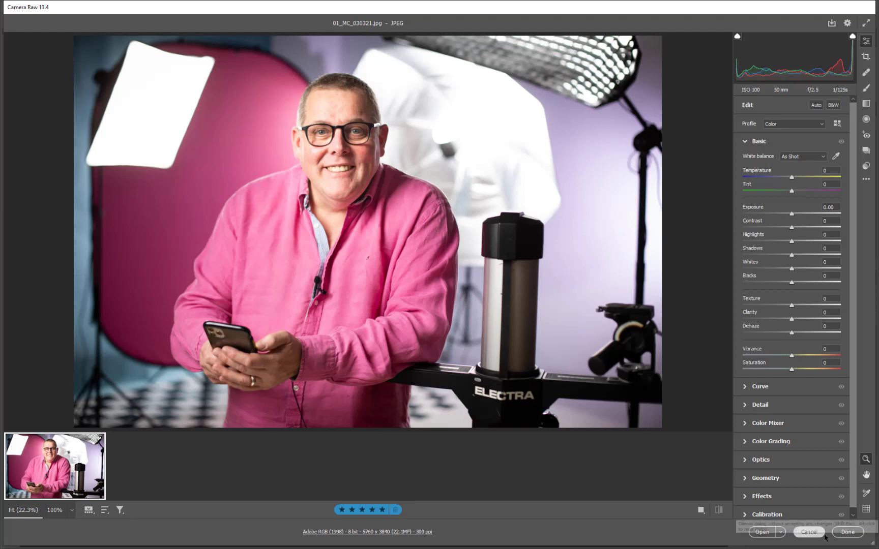
pyautogui.click(846, 531)
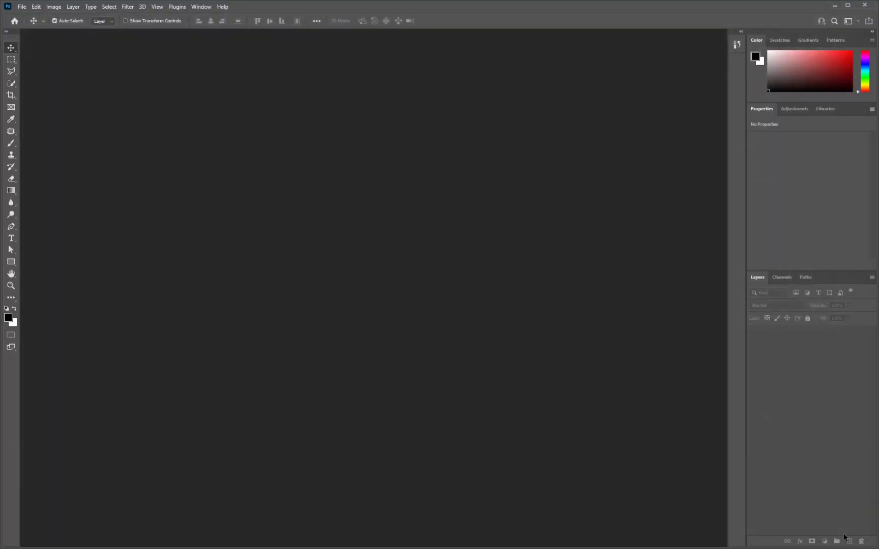
pyautogui.click(835, 7)
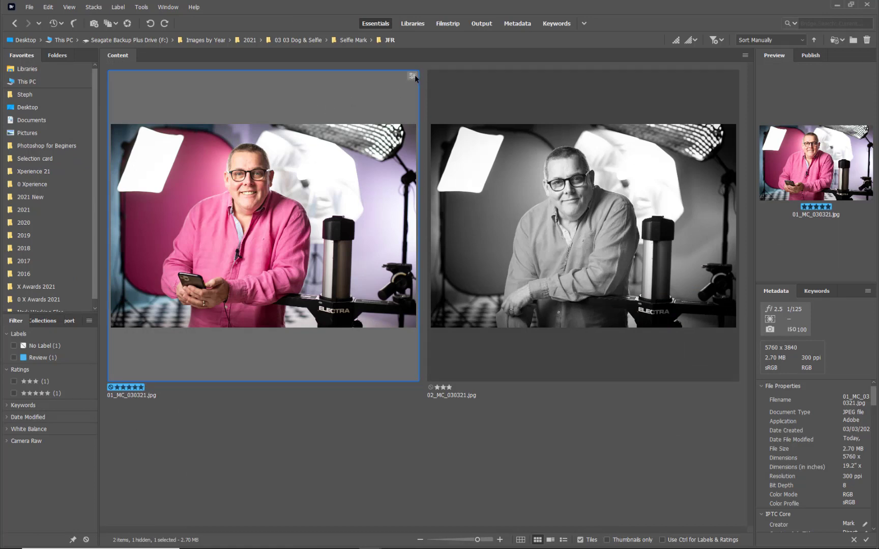
# Open 01_MC_030321.jpg from Bridge to see where it loads, close it without changes and return to the thumbnails
pyautogui.doubleClick(351, 193)
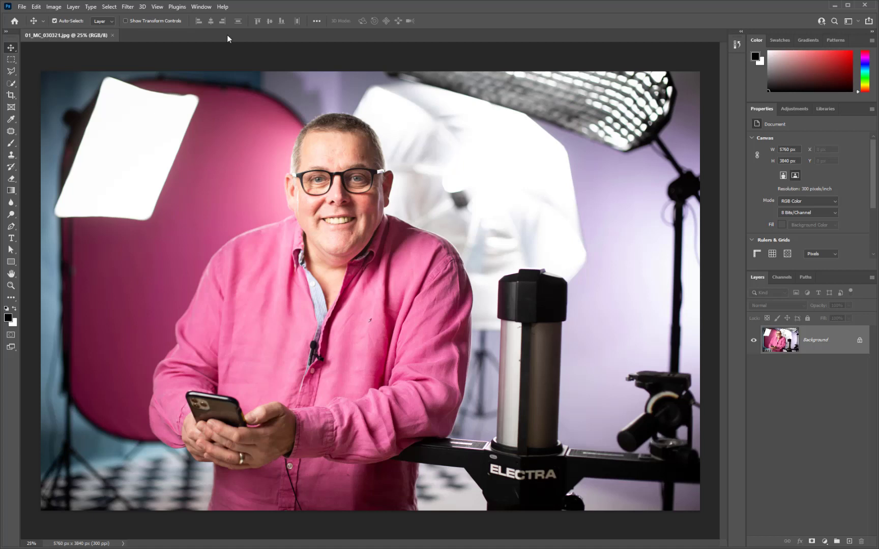
pyautogui.click(85, 21)
pyautogui.hotkey('ctrl', 'w')
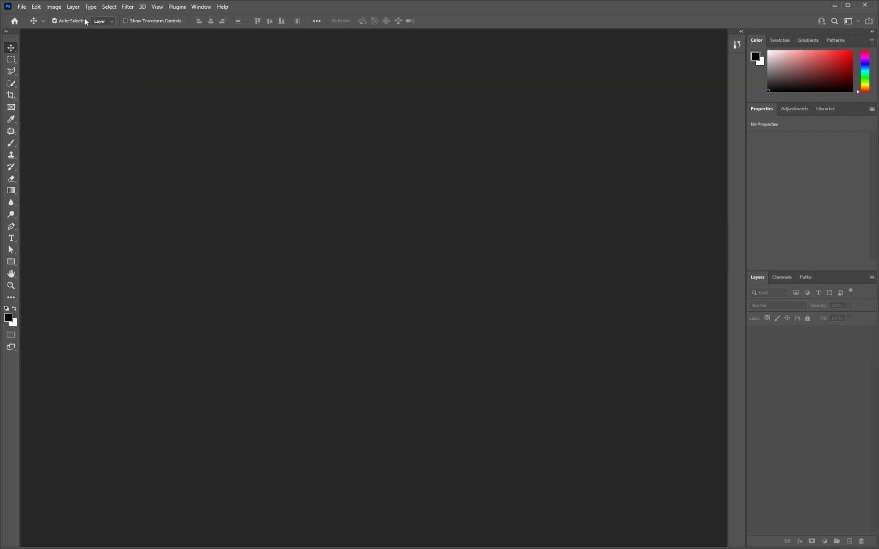
pyautogui.click(835, 5)
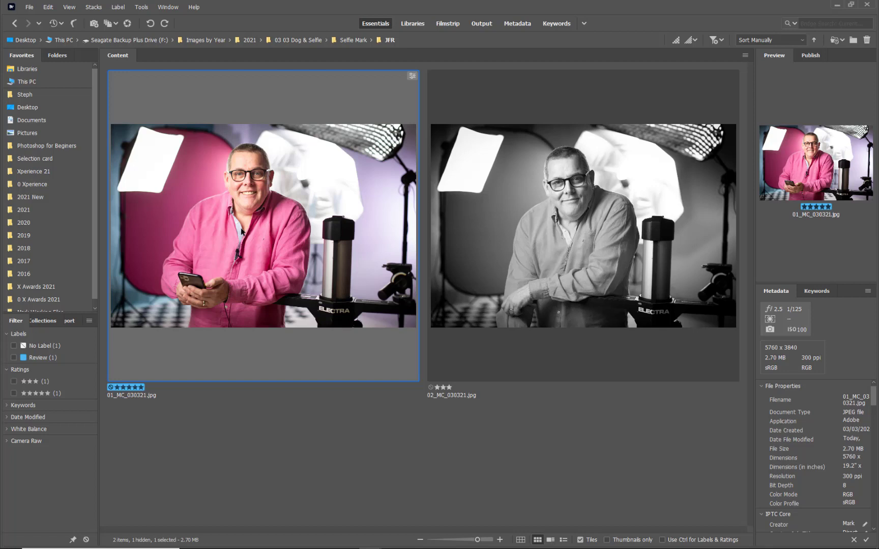
# Set Exposure to +0.20 for 01_MC_030321.jpg in Camera Raw and apply the edit without opening the image
pyautogui.hotkey('ctrl', 'r')
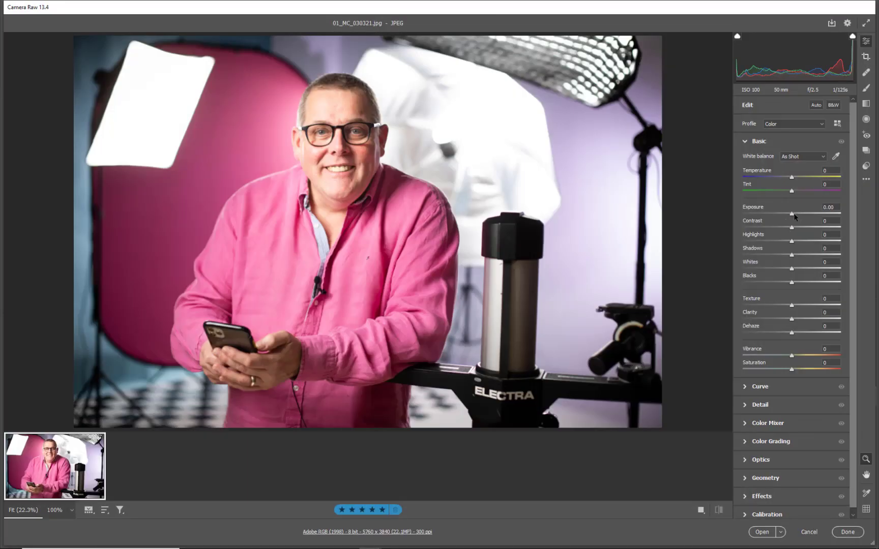
pyautogui.moveTo(791, 214); pyautogui.dragTo(794, 214)
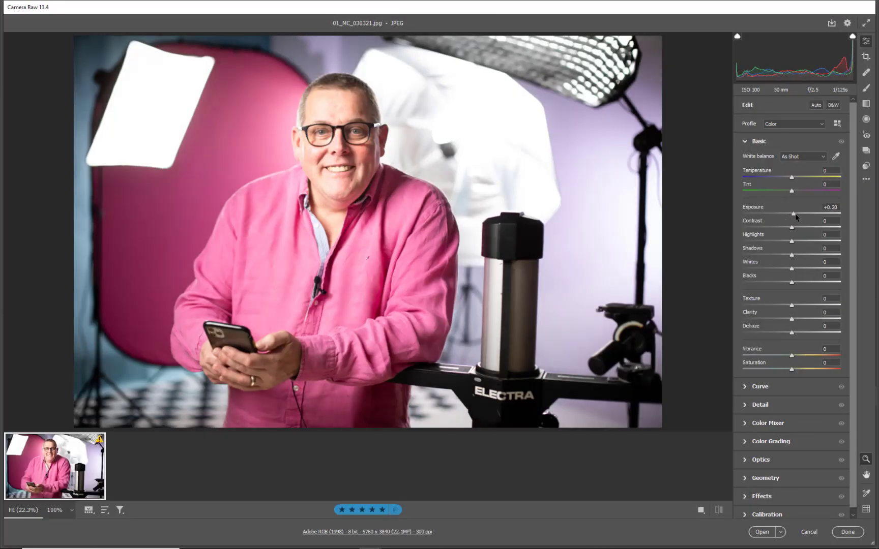
pyautogui.click(846, 532)
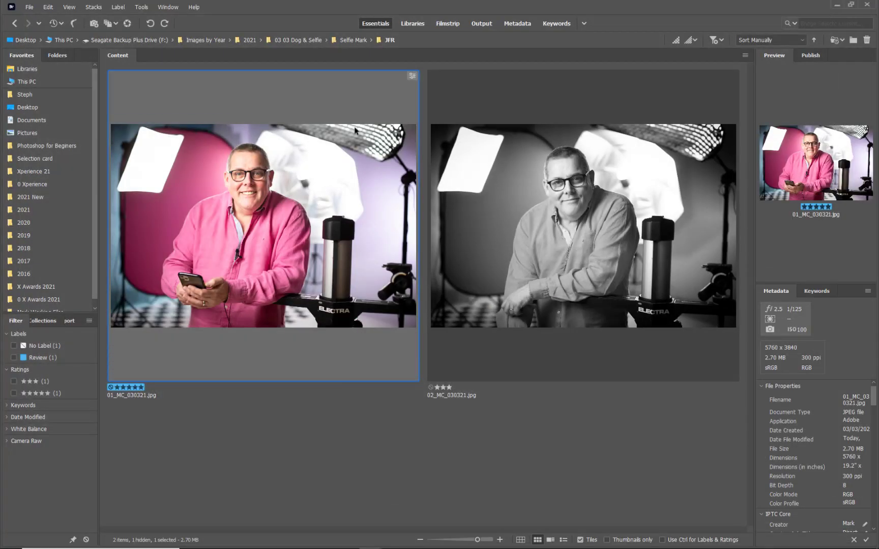
# Open 01_MC_030321.jpg through Camera Raw into Photoshop and adjust its tonal range with Levels
pyautogui.doubleClick(316, 190)
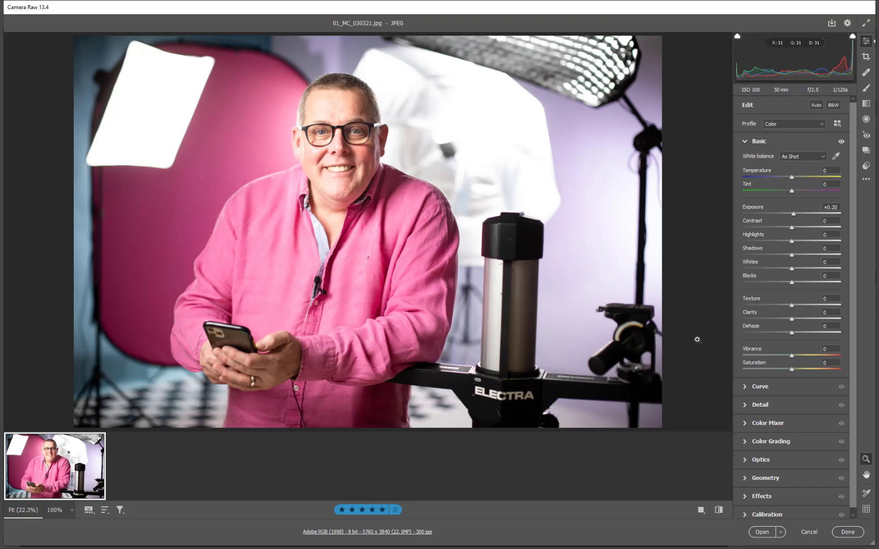
pyautogui.click(762, 531)
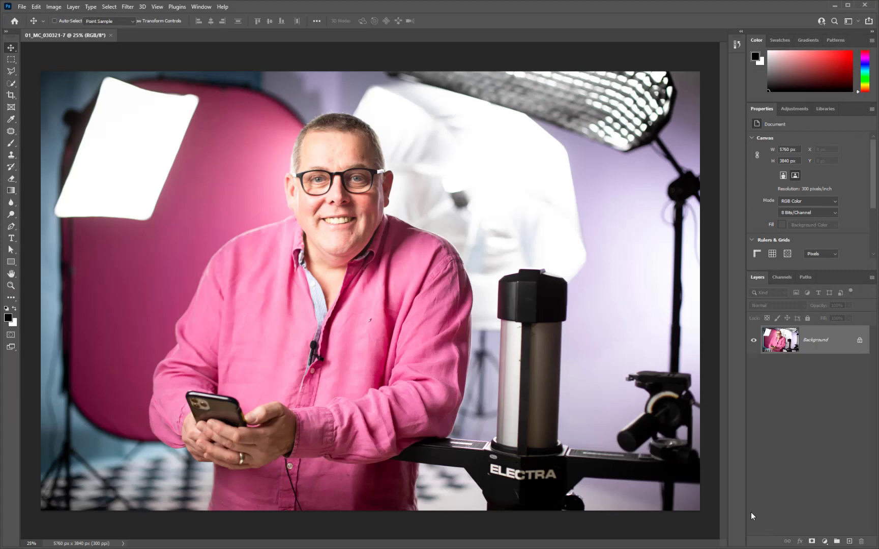
pyautogui.hotkey('ctrl', 'l')
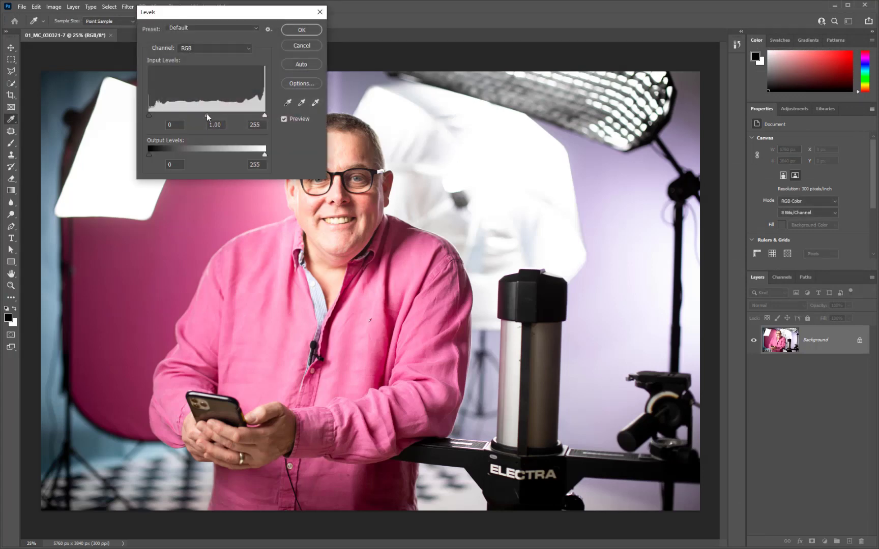
pyautogui.moveTo(207, 113); pyautogui.dragTo(158, 113)
pyautogui.moveTo(260, 117); pyautogui.dragTo(259, 116)
pyautogui.click(290, 30)
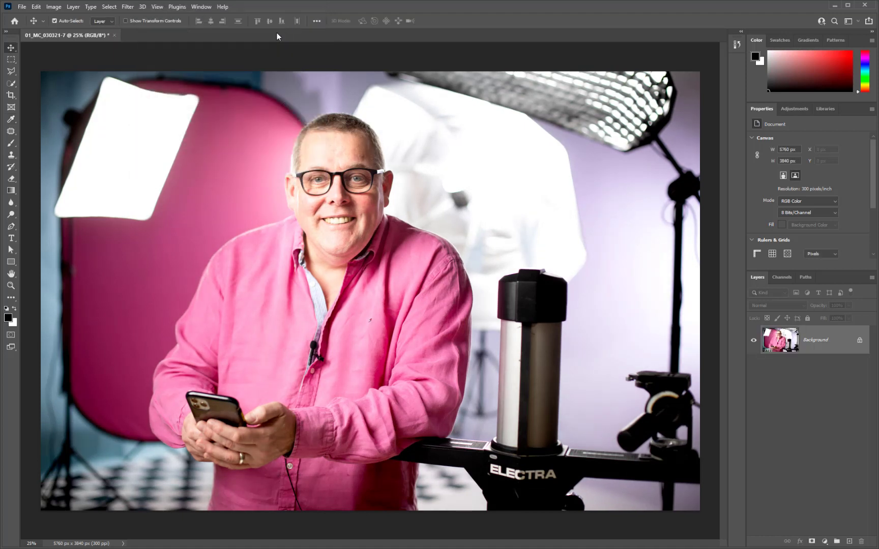
# Save the adjusted photo as the JPEG 01_MC_030321_W.jpg in the JFR folder, close it and return to Bridge
pyautogui.click(22, 7)
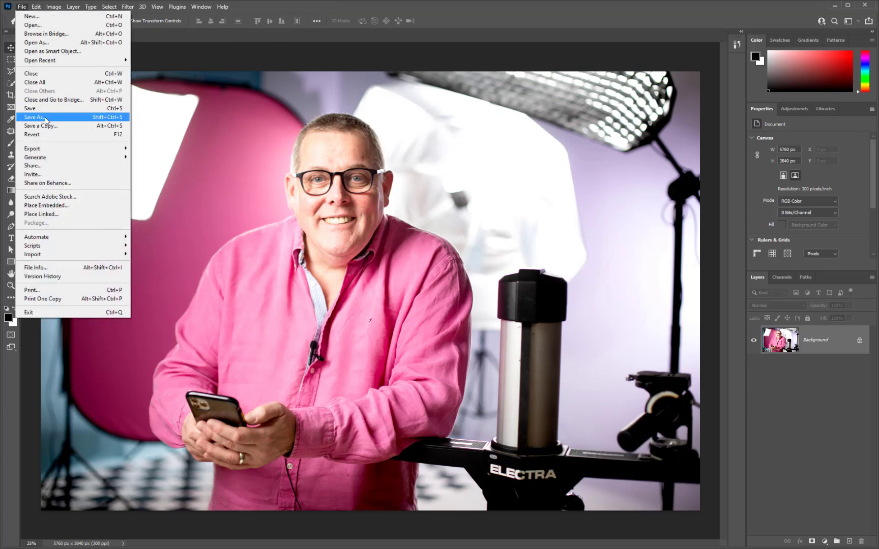
pyautogui.click(46, 120)
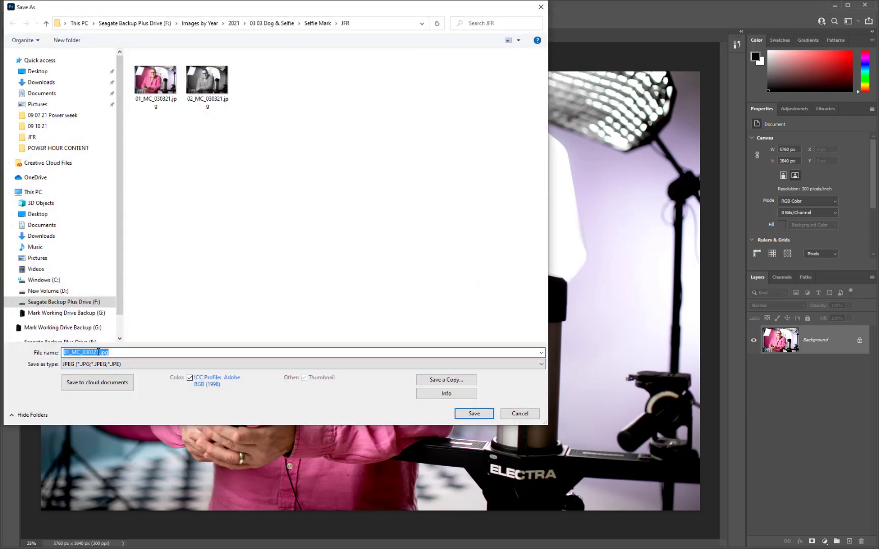
pyautogui.click(99, 352)
pyautogui.write('_W')
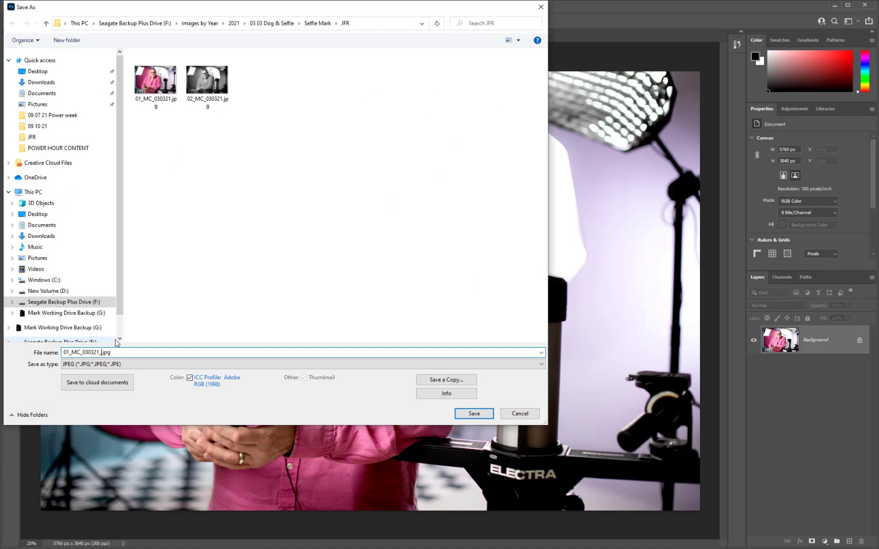
pyautogui.click(478, 416)
pyautogui.click(489, 145)
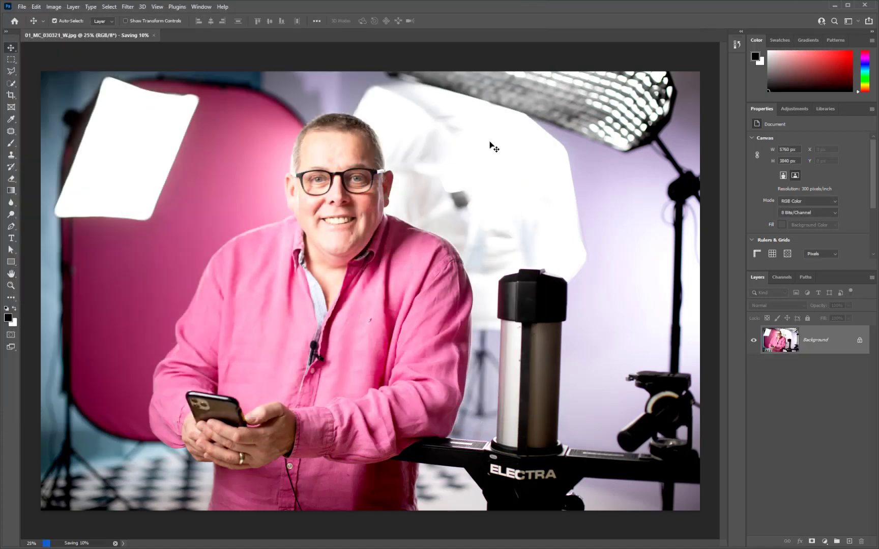
pyautogui.hotkey('ctrl', 'w')
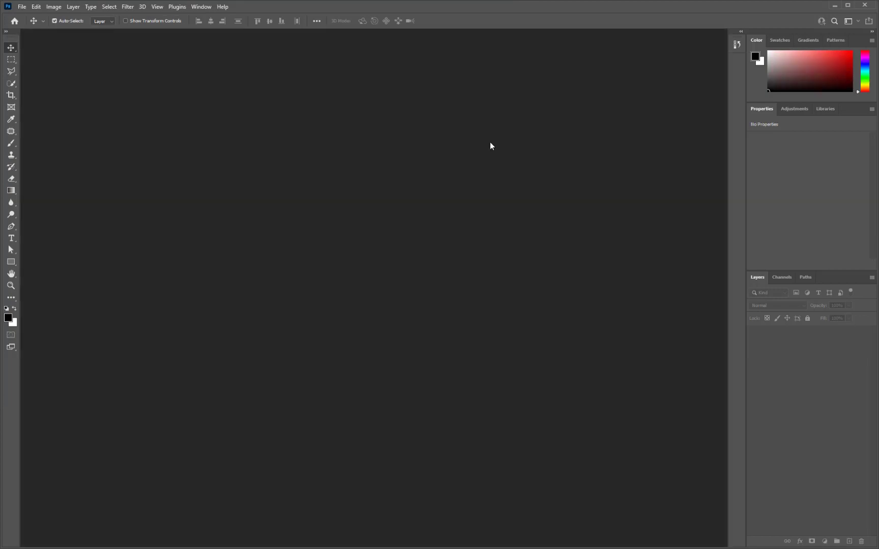
pyautogui.click(833, 5)
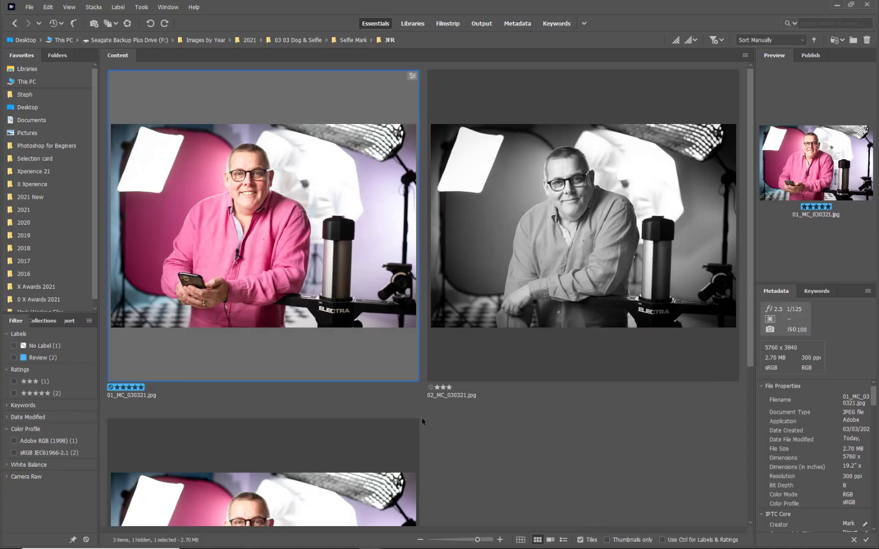
# Place 01_MC_030321_W.jpg directly after 01_MC_030321.jpg in the thumbnails and give it the red Select label
pyautogui.moveTo(340, 499); pyautogui.dragTo(423, 350)
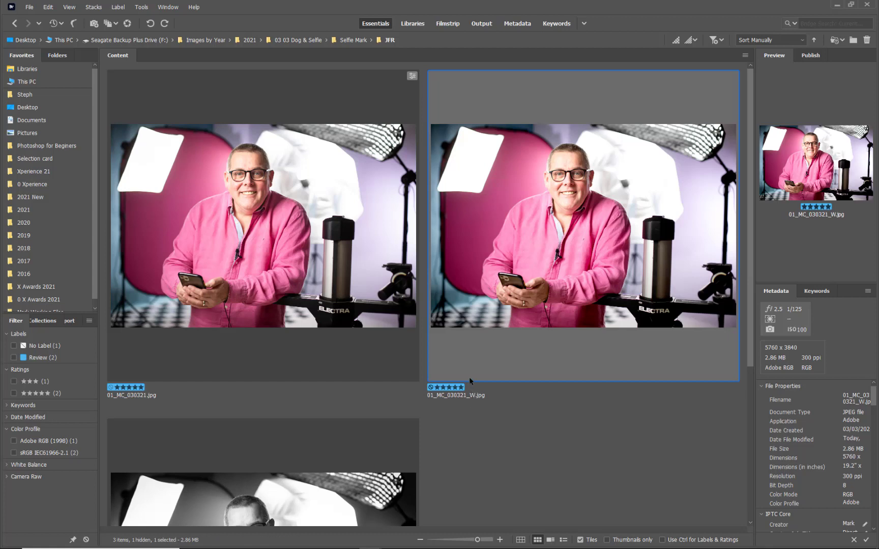
pyautogui.hotkey('ctrl', '6')
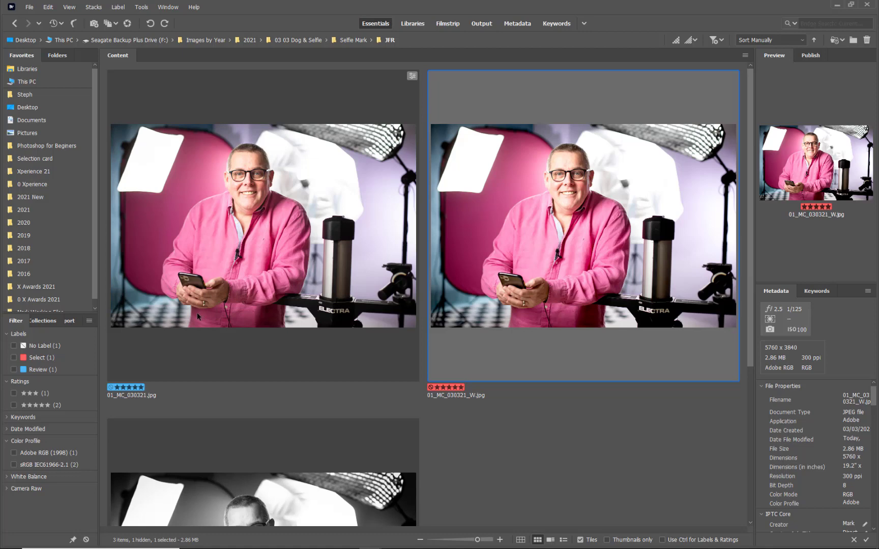
# Open the original 01_MC_030321.jpg to check its Camera Raw settings, cancel without changes and return to Bridge
pyautogui.click(273, 260)
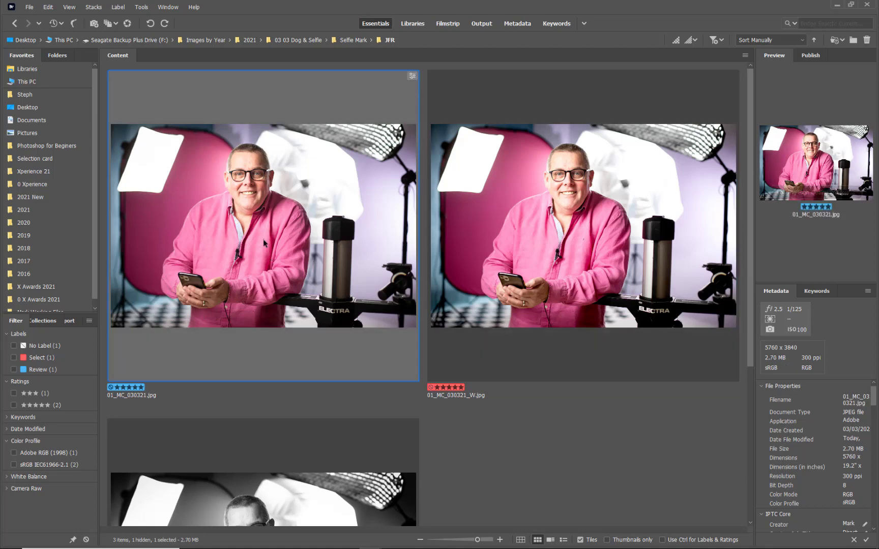
pyautogui.doubleClick(252, 201)
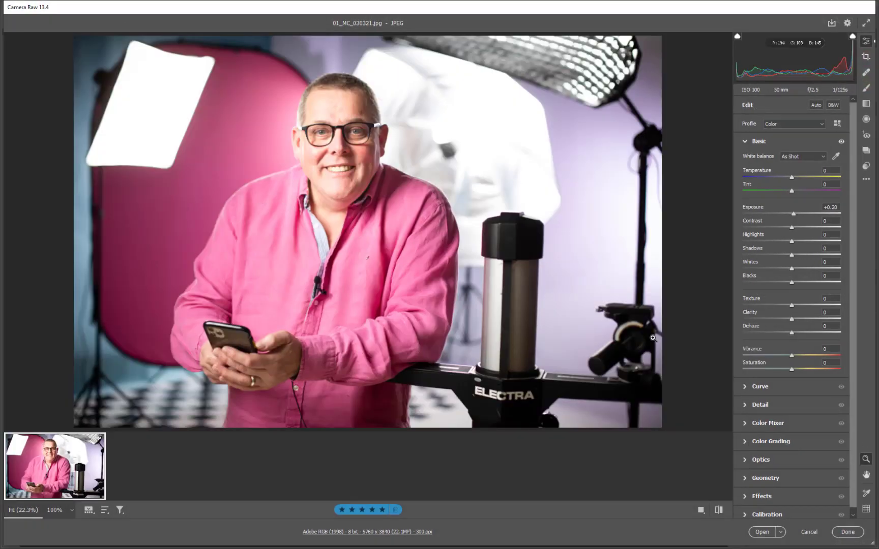
pyautogui.click(809, 533)
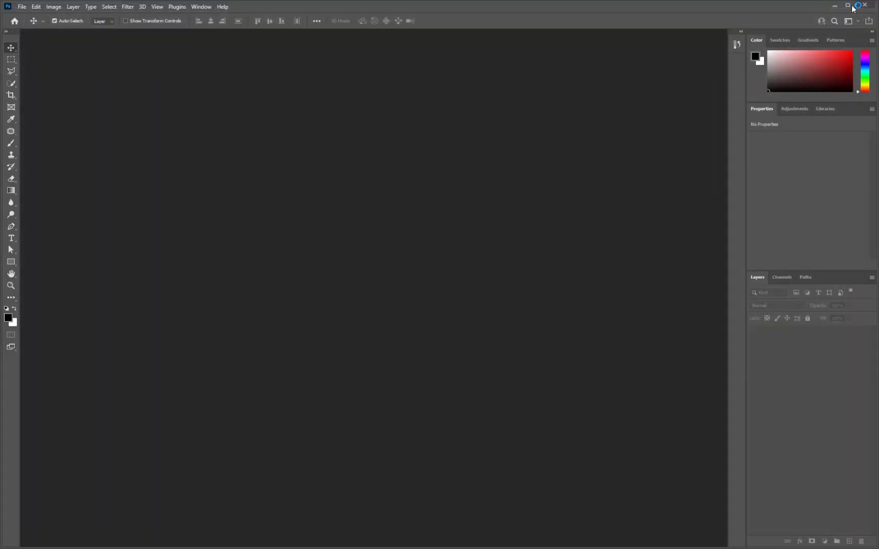
pyautogui.click(835, 6)
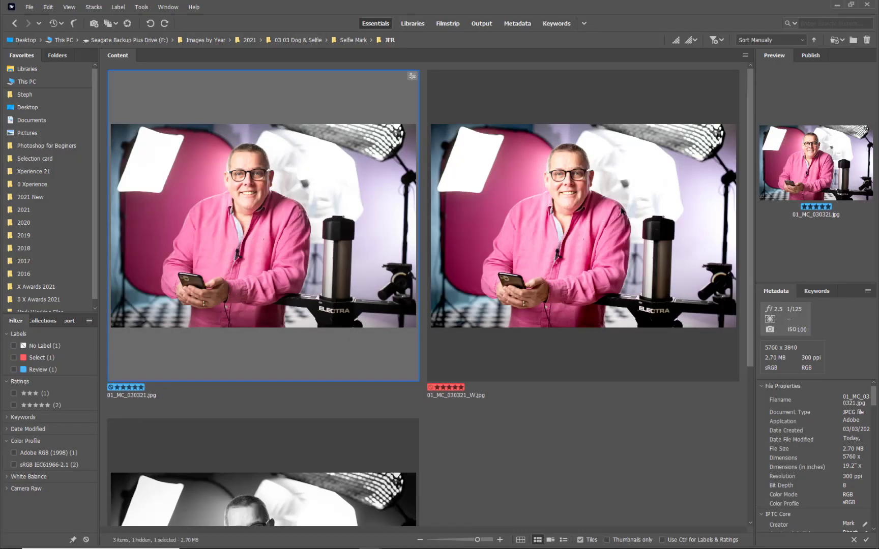
# Open 01_MC_030321_W.jpg from Bridge to see where it loads, close it without changes and return to the thumbnails
pyautogui.doubleClick(621, 211)
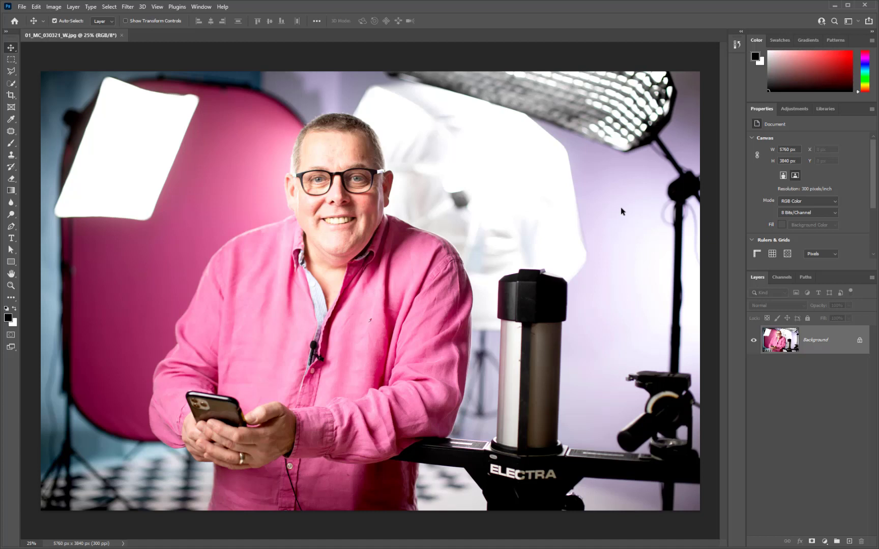
pyautogui.click(122, 35)
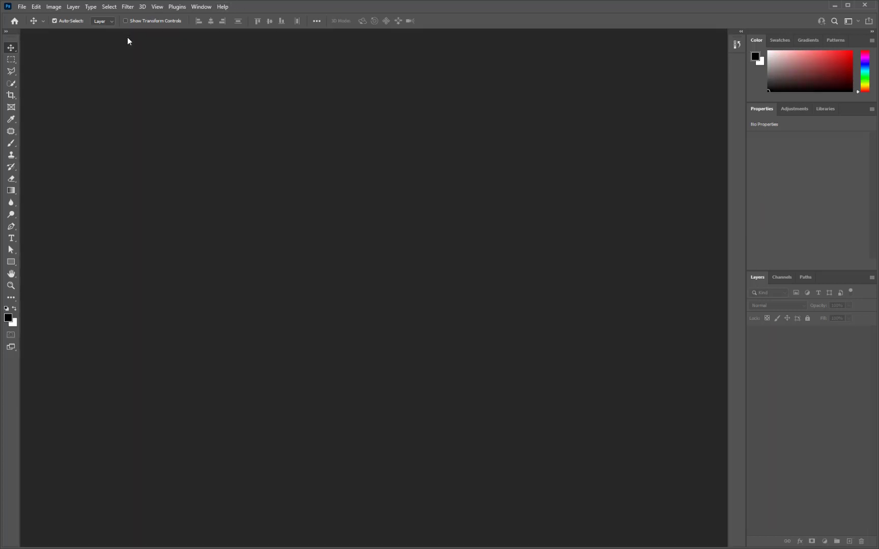
pyautogui.click(834, 6)
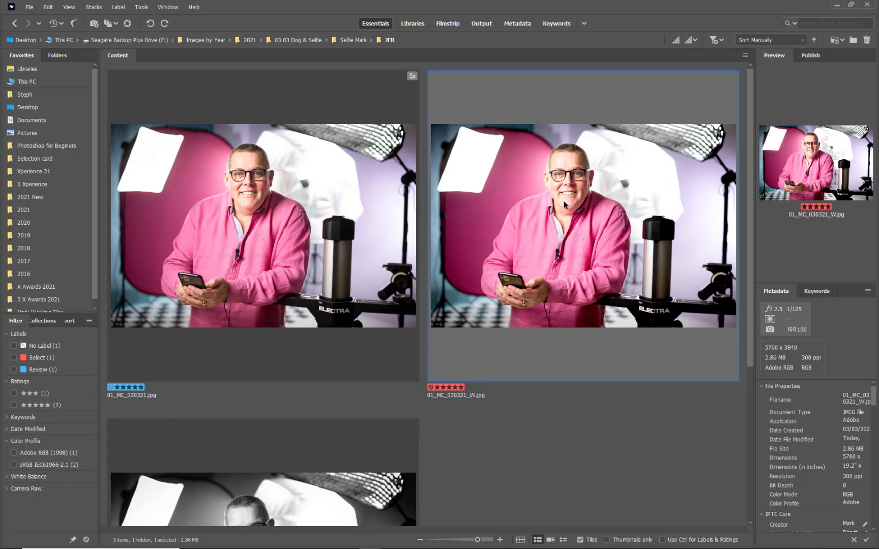
# Open 01_MC_030321_W.jpg in Camera Raw, set Saturation to -75 and save the adjustment back to the file
pyautogui.click(30, 8)
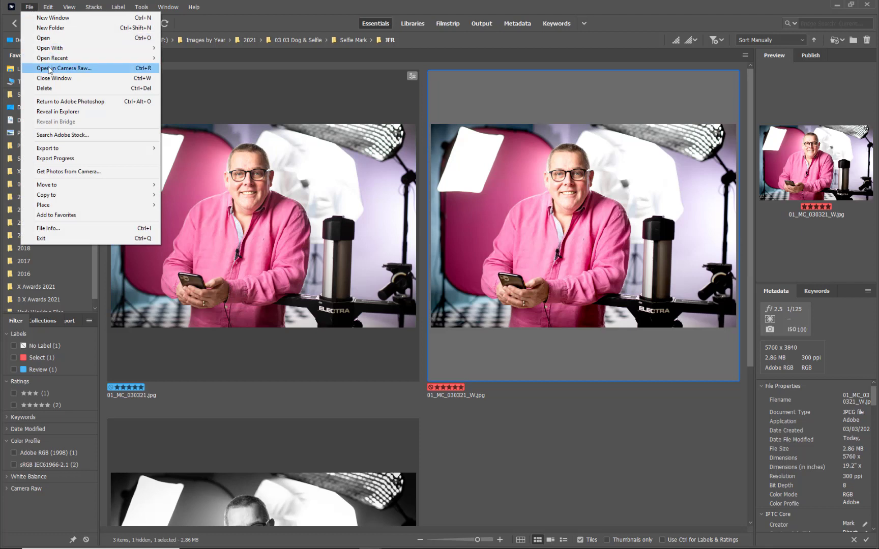
pyautogui.click(820, 249)
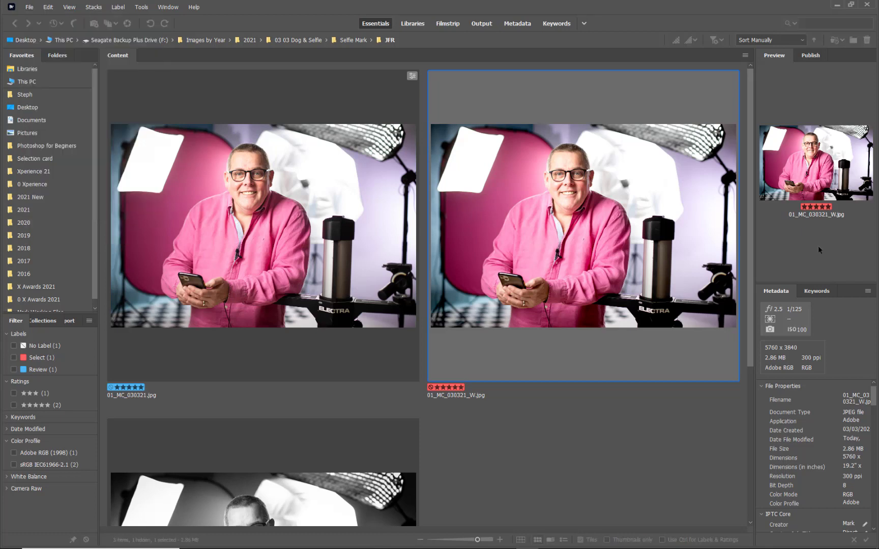
pyautogui.click(31, 7)
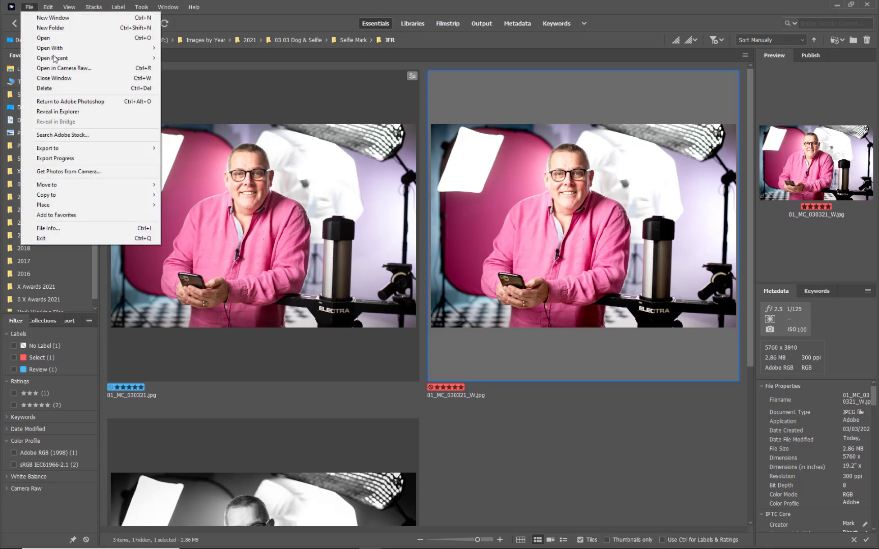
pyautogui.click(43, 68)
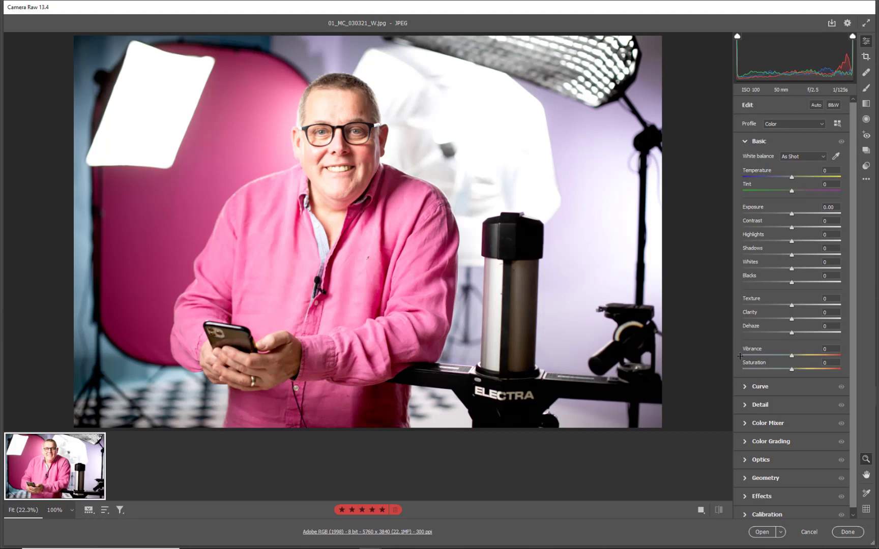
pyautogui.click(755, 370)
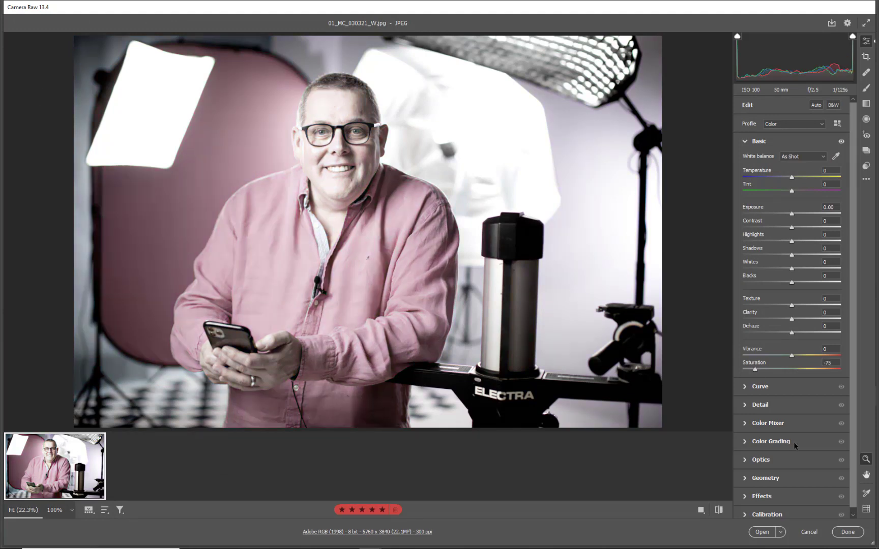
pyautogui.click(844, 531)
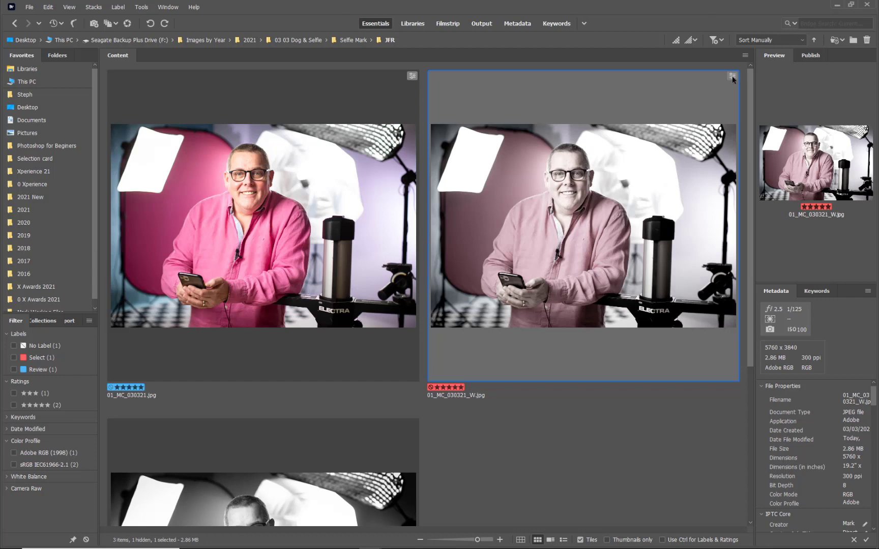
# Open the desaturated JPEG through Camera Raw into Photoshop, save it on closing as 01_MC_030321_W.psd in the JFR folder and return to Bridge
pyautogui.doubleClick(583, 248)
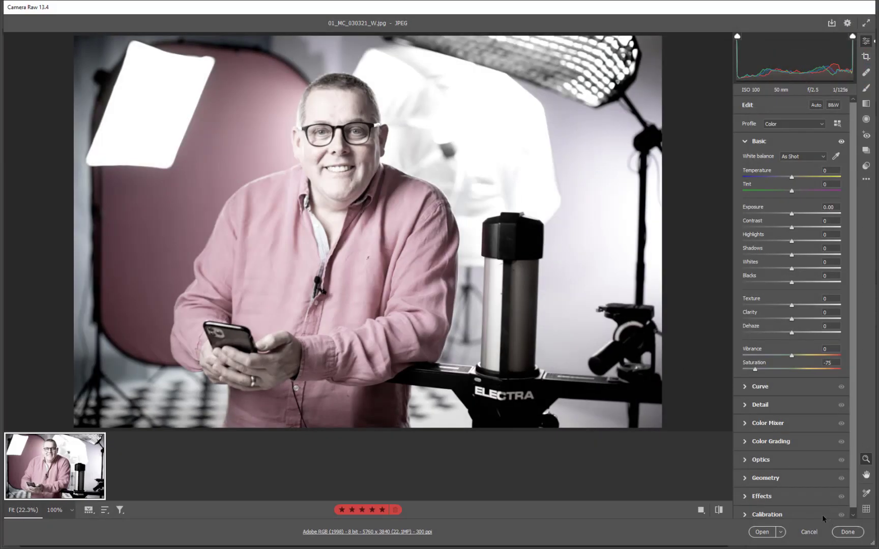
pyautogui.click(763, 531)
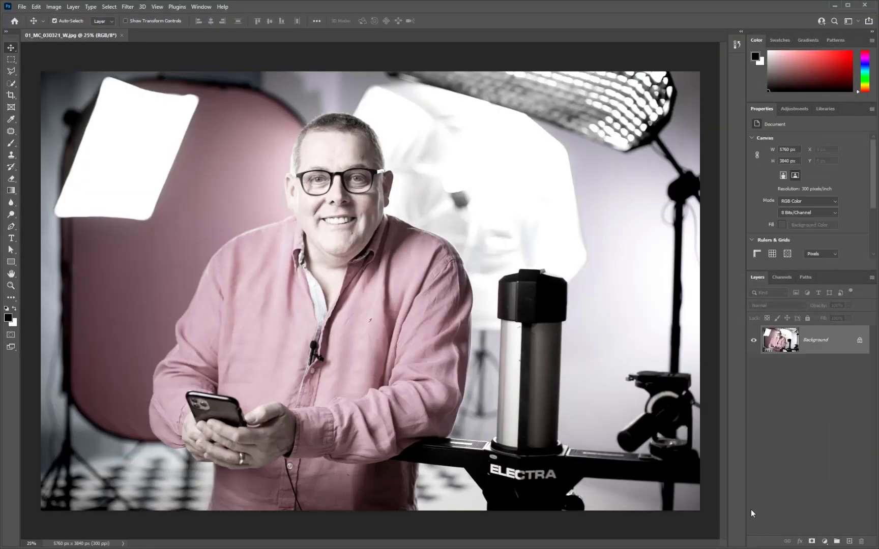
pyautogui.hotkey('ctrl', 'w')
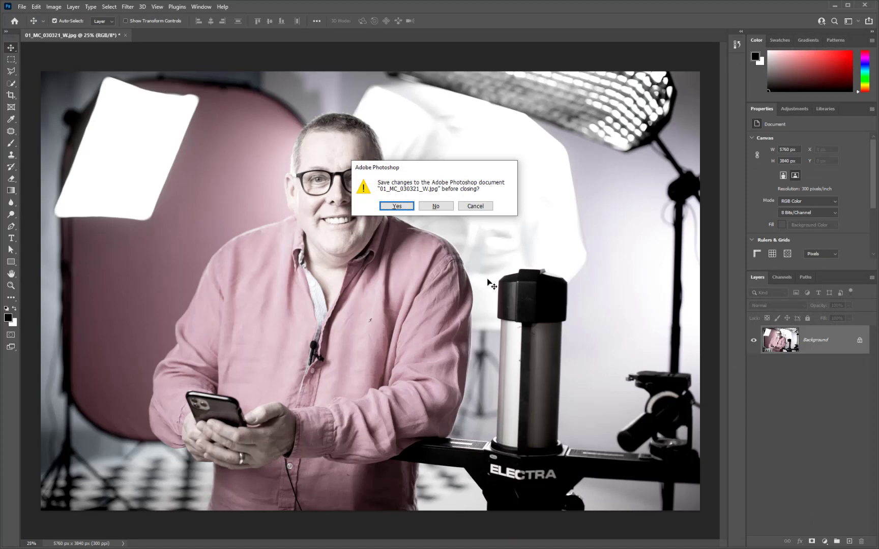
pyautogui.click(402, 206)
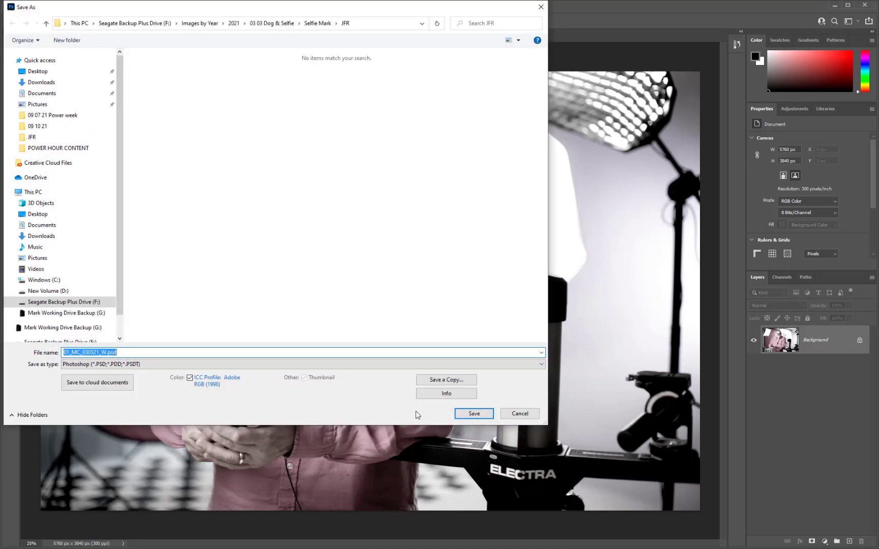
pyautogui.click(97, 365)
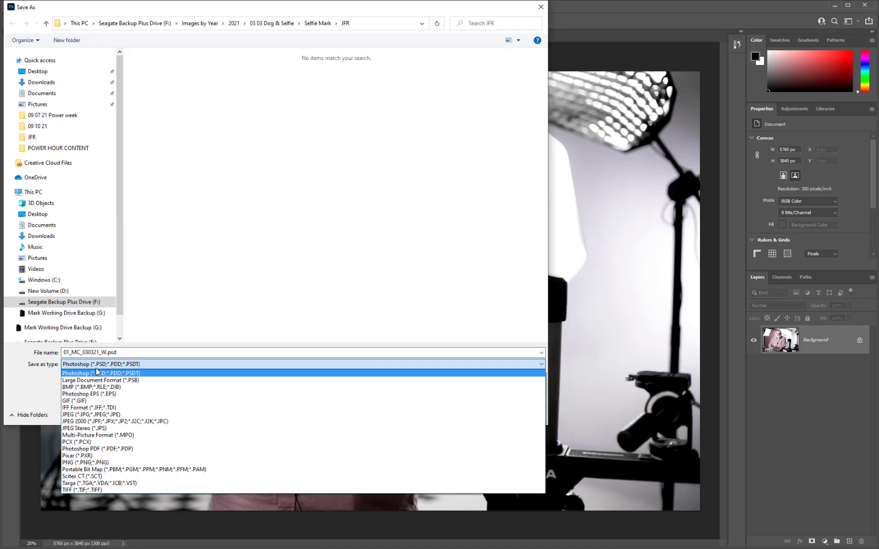
pyautogui.click(142, 356)
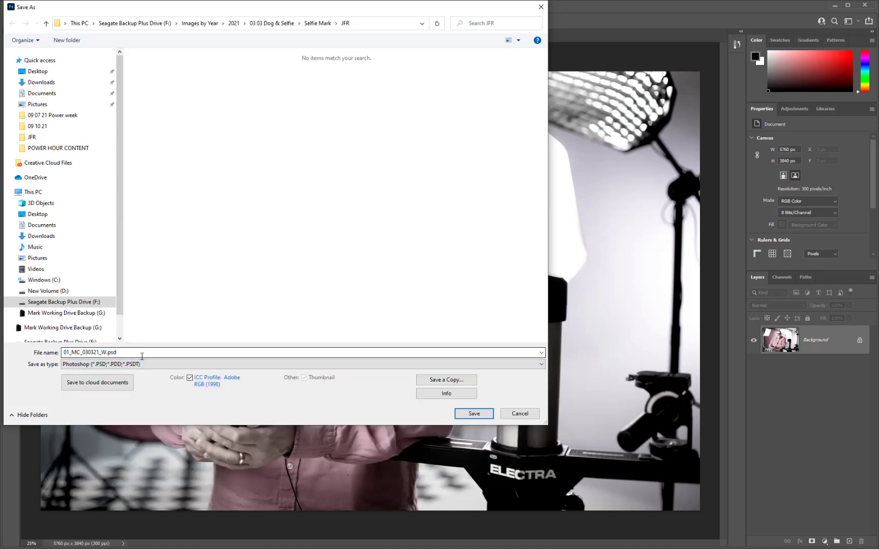
pyautogui.click(473, 413)
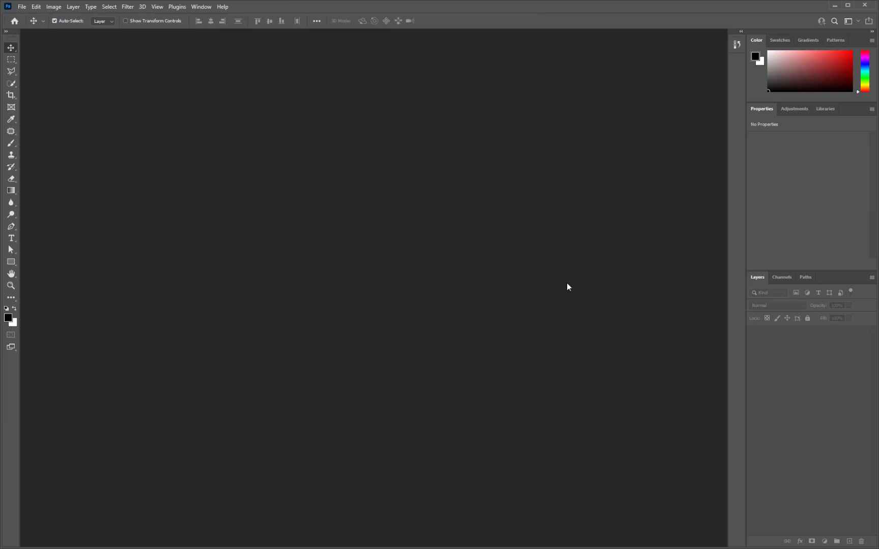
pyautogui.click(834, 5)
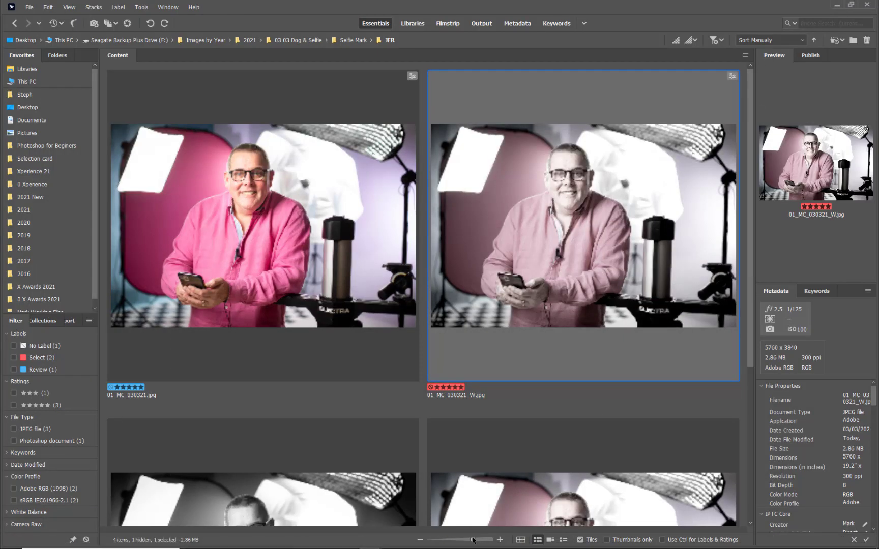
# Place 01_MC_030321_W.psd directly after 01_MC_030321_W.jpg in smaller thumbnails and give it the yellow Second label
pyautogui.moveTo(472, 540); pyautogui.dragTo(469, 541)
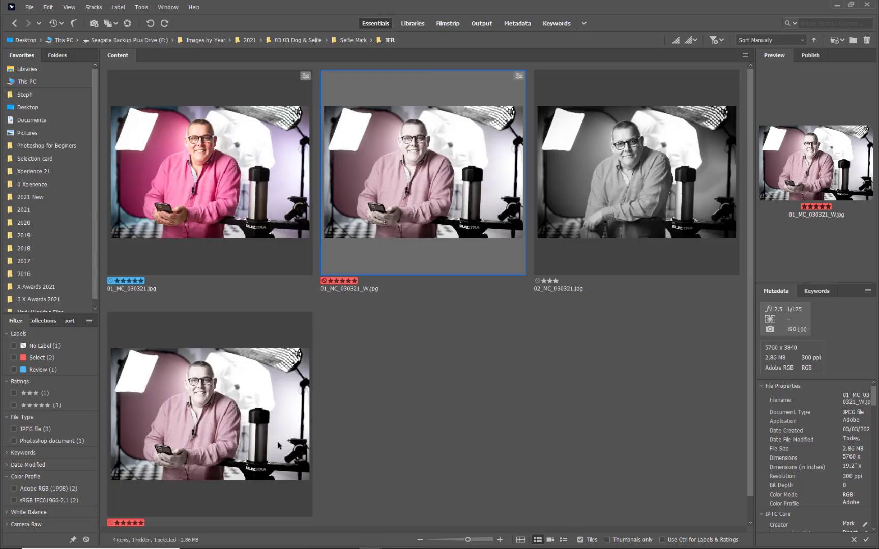
pyautogui.moveTo(231, 421); pyautogui.dragTo(536, 186)
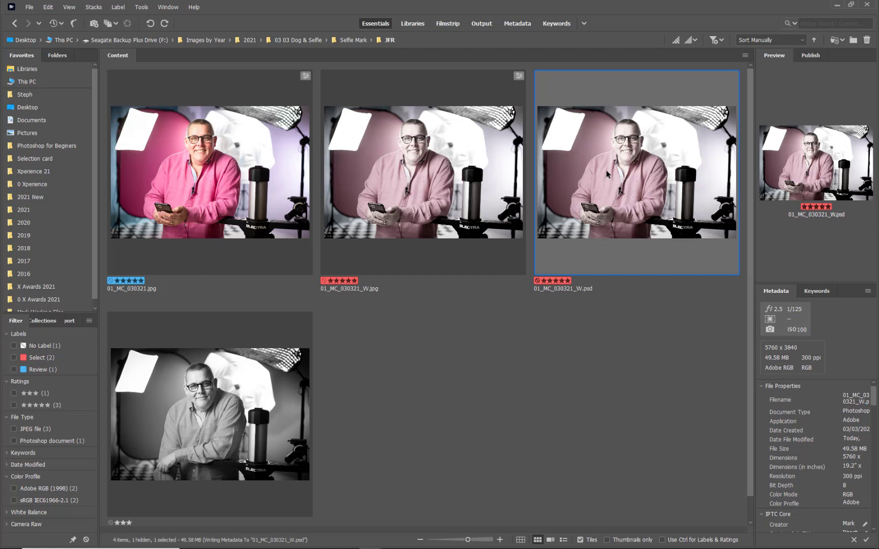
pyautogui.press('7')
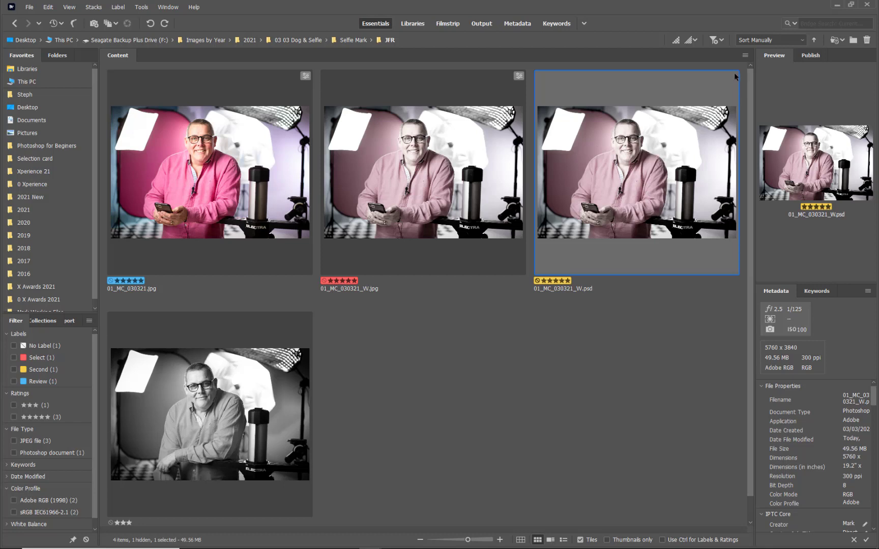
# Compare the Camera Raw edit badges on 01_MC_030321_W.jpg, 01_MC_030321.jpg and 01_MC_030321_W.psd
pyautogui.click(459, 148)
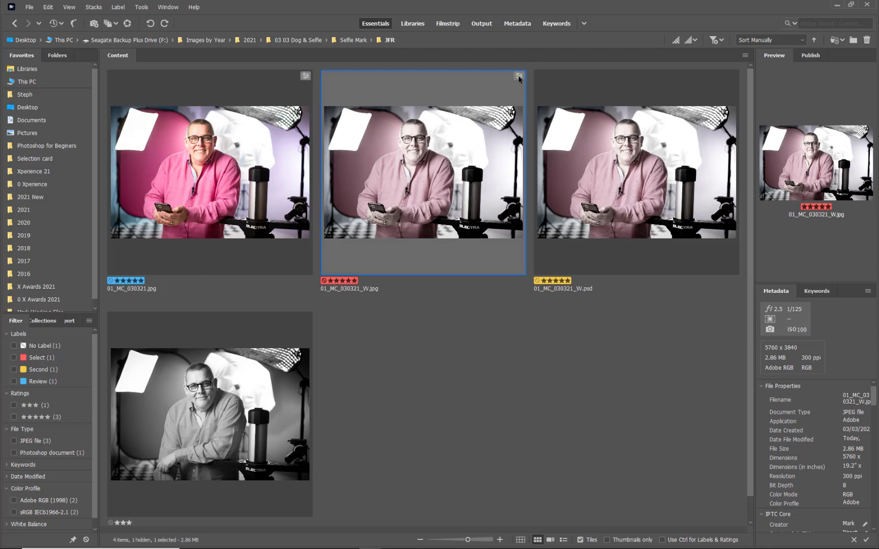
pyautogui.click(271, 173)
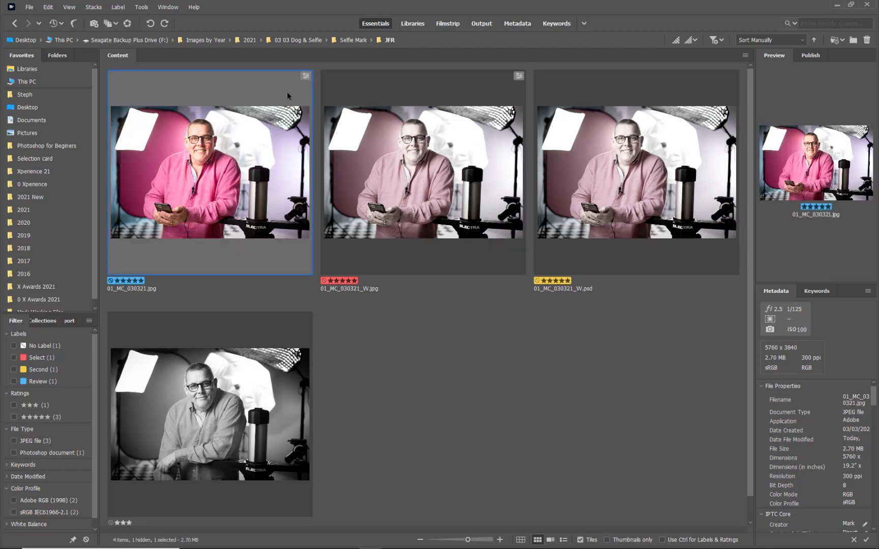
pyautogui.click(617, 210)
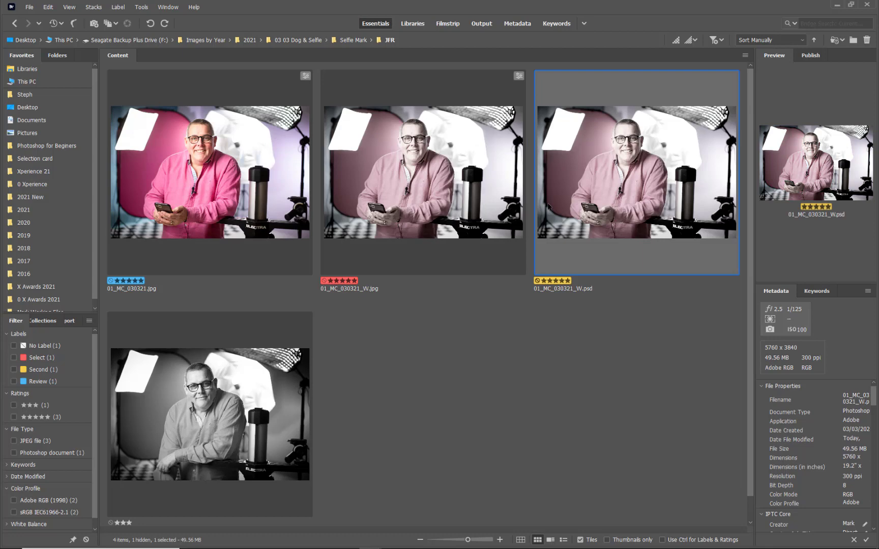
# Open 01_MC_030321_W.psd to see where it loads, locate the Camera Raw Filter command, close the file and return to Bridge
pyautogui.doubleClick(651, 190)
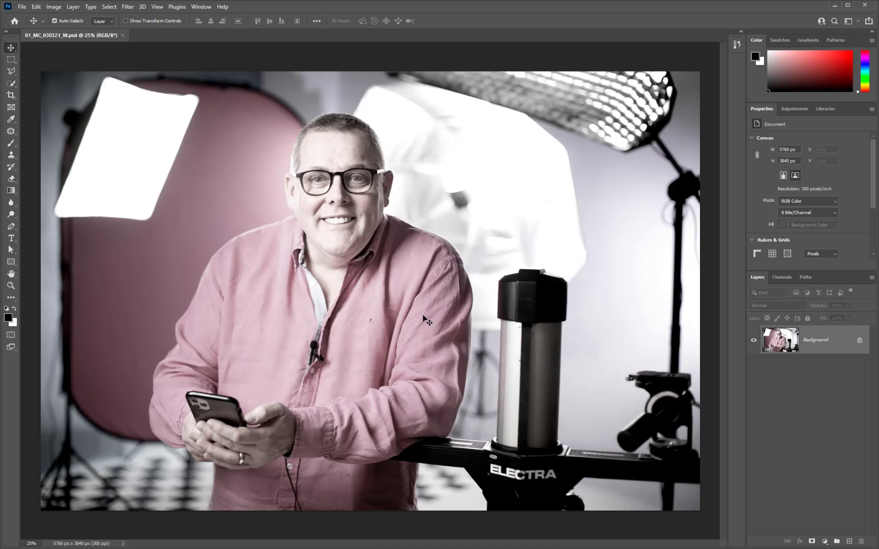
pyautogui.click(127, 7)
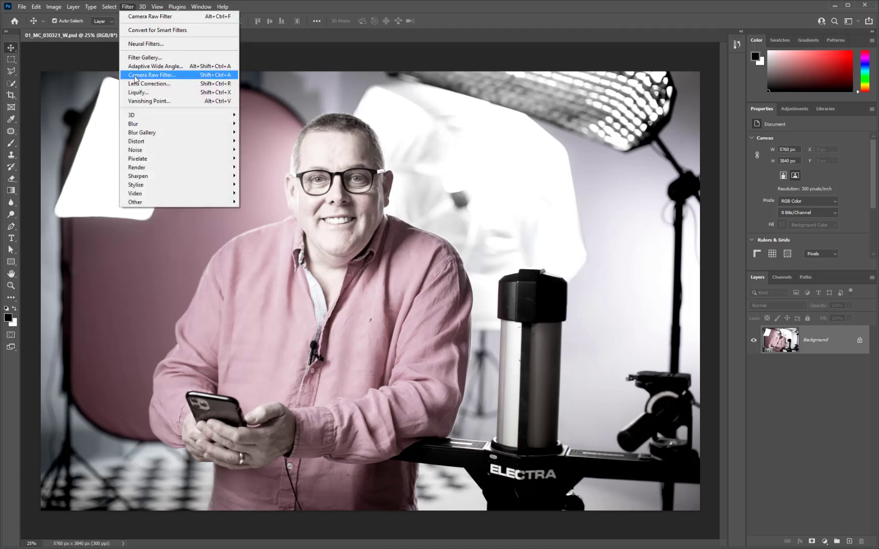
pyautogui.click(135, 78)
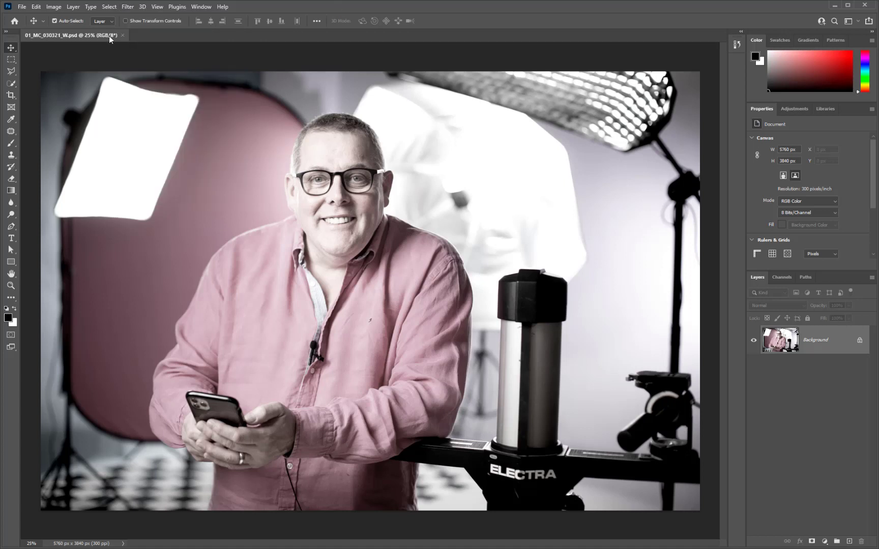
pyautogui.click(122, 35)
pyautogui.click(834, 5)
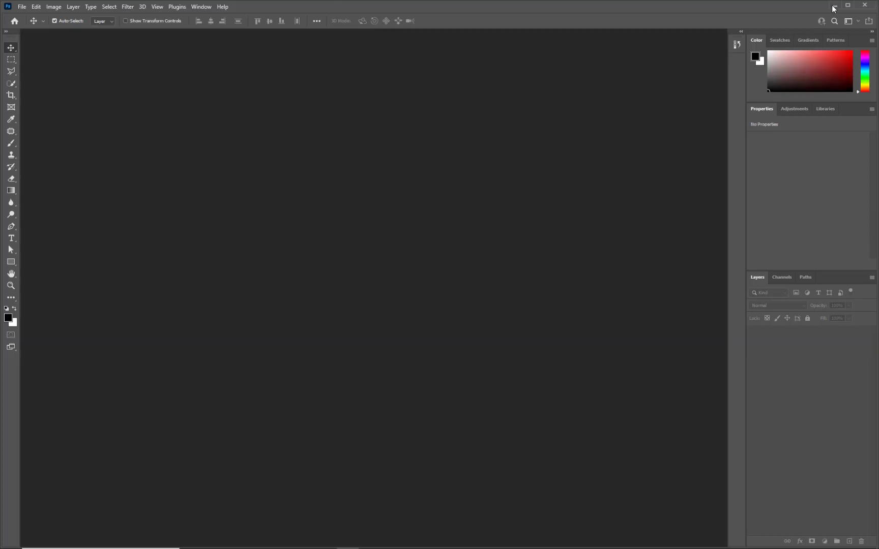
# Delete 01_MC_030321_W.psd from the JFR folder
pyautogui.click(578, 309)
pyautogui.click(598, 205)
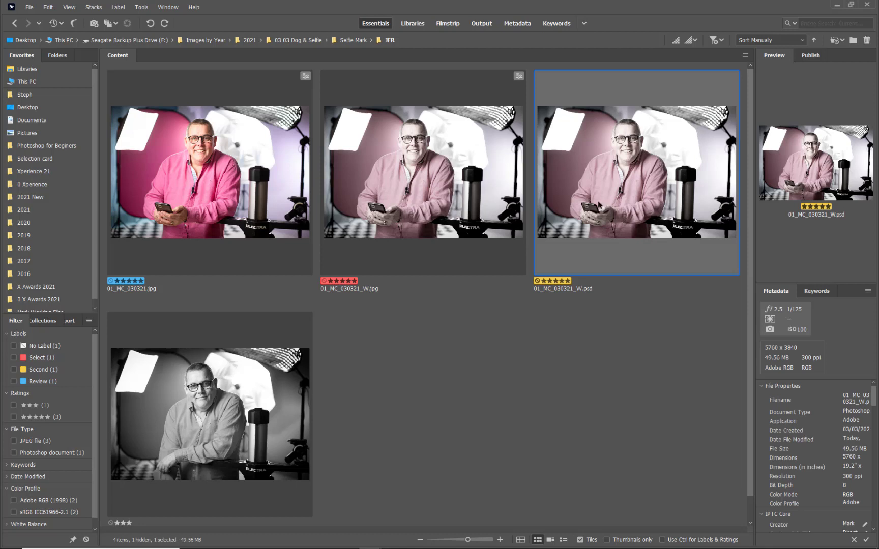
pyautogui.press('Delete')
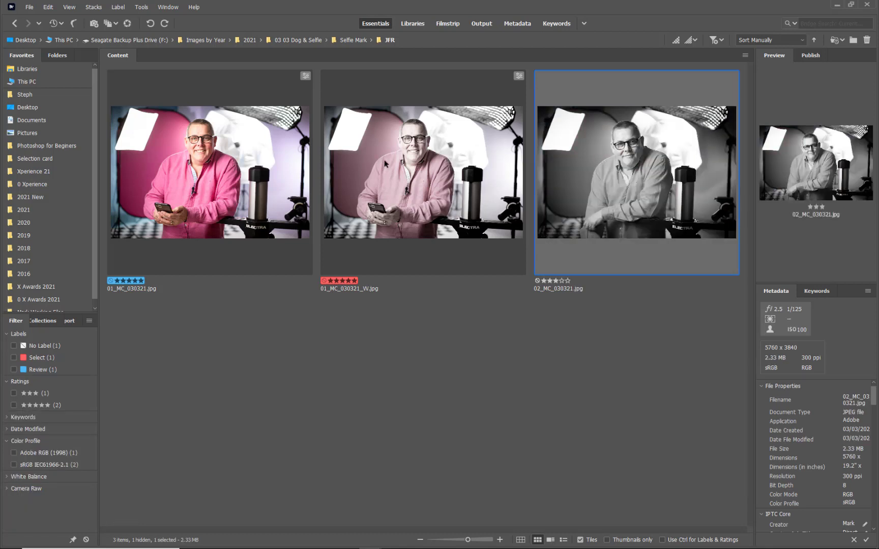
# Open 01_MC_030321_W.jpg from Bridge, reset its Saturation to 0 in Camera Raw and open the image in Photoshop
pyautogui.doubleClick(414, 154)
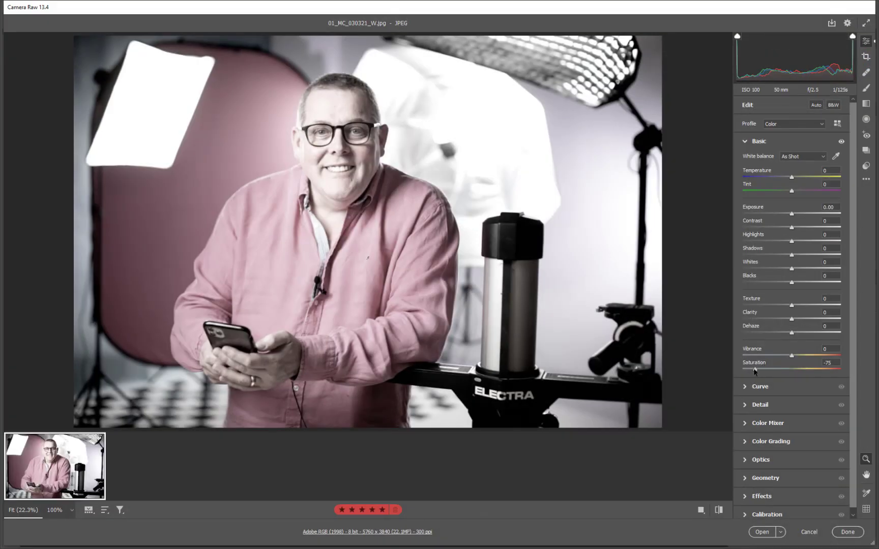
pyautogui.doubleClick(755, 369)
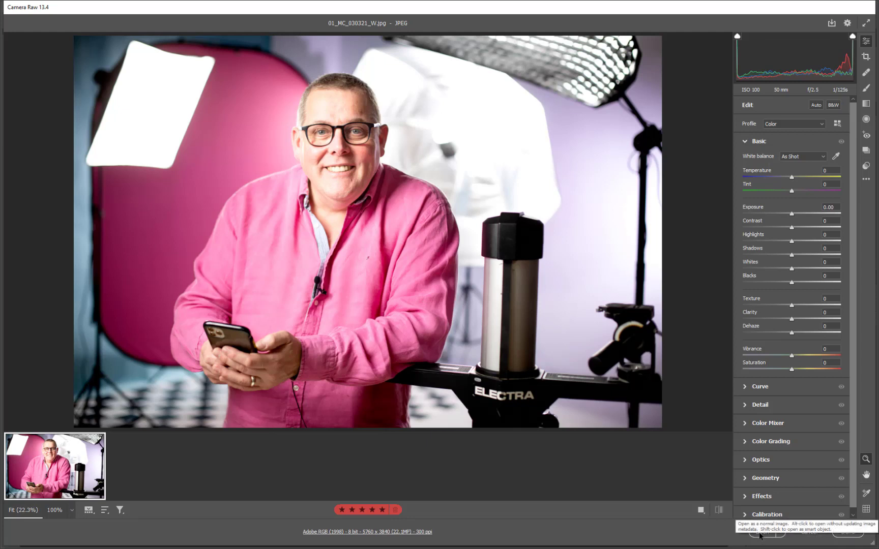
pyautogui.click(760, 533)
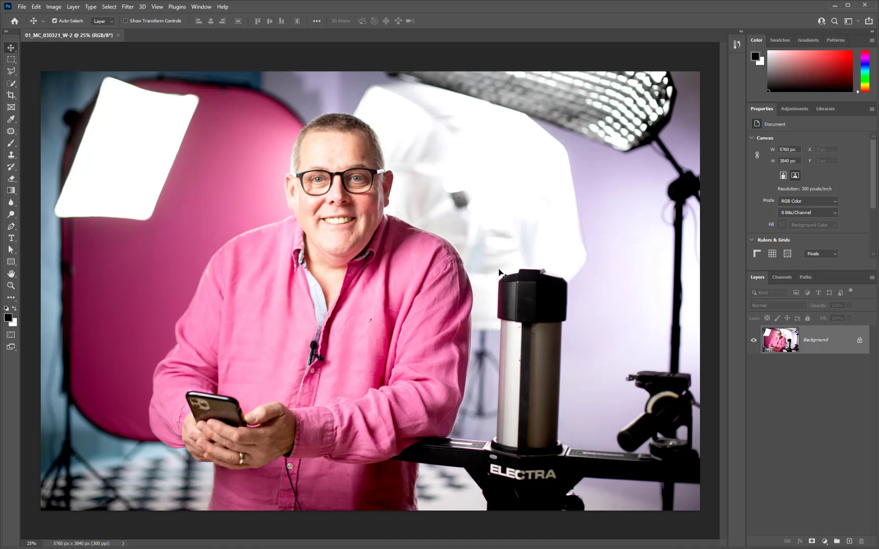
# Apply the Camera Raw Filter to the Background layer with Saturation set to -66
pyautogui.click(127, 7)
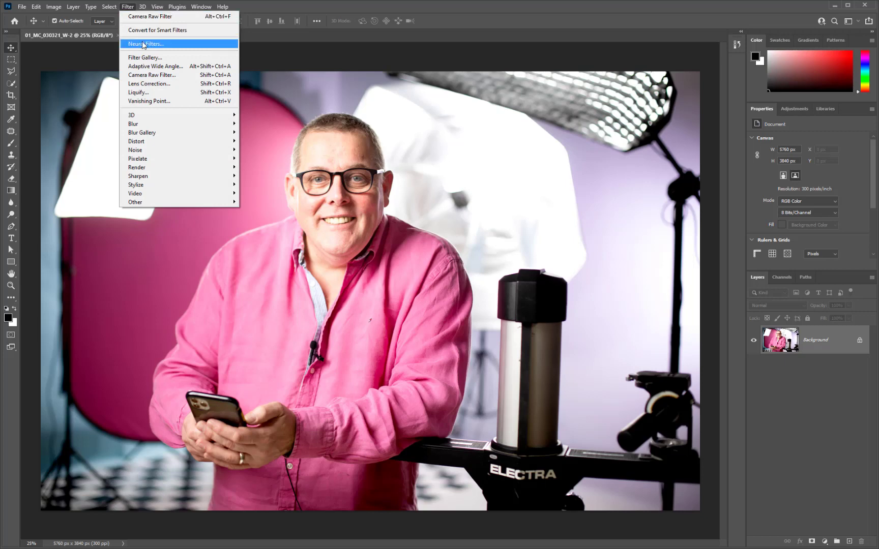
pyautogui.click(141, 75)
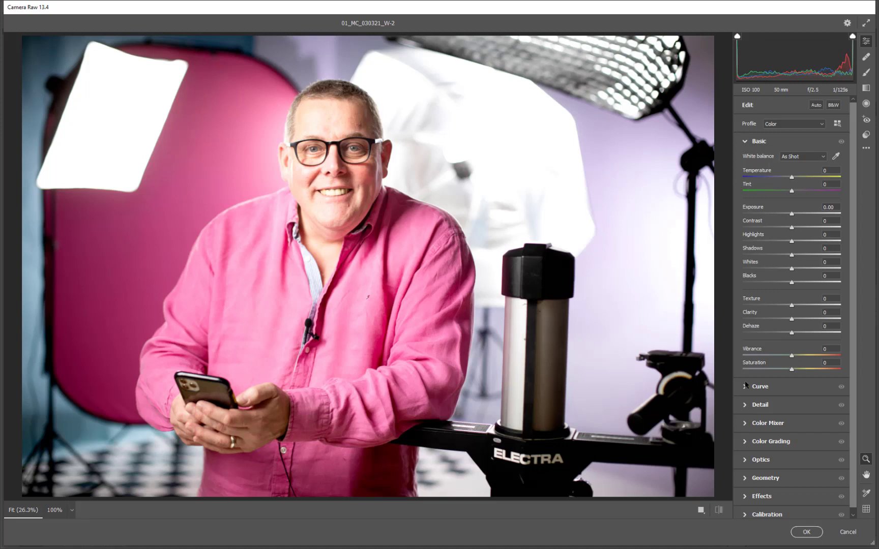
pyautogui.moveTo(771, 371); pyautogui.dragTo(759, 370)
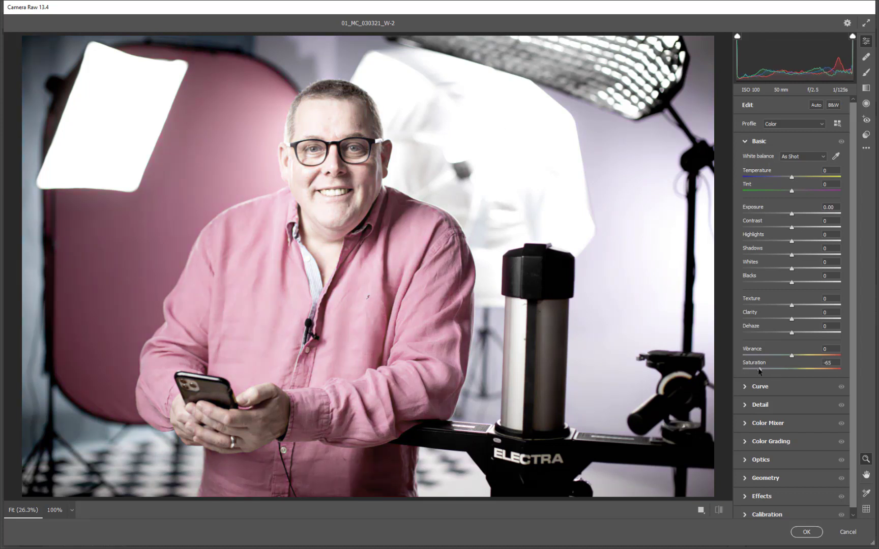
pyautogui.click(806, 532)
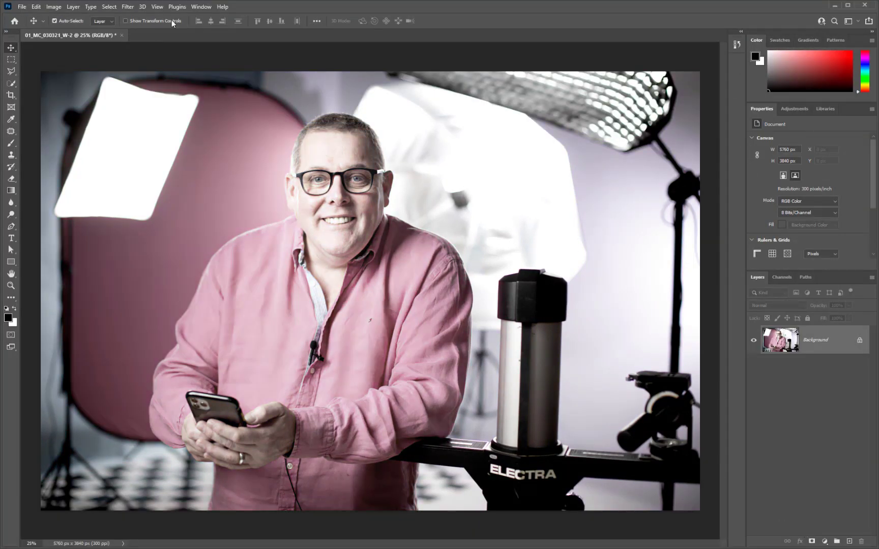
# Reopen the Camera Raw Filter on the filtered Background layer to check its slider values, leaving without applying anything
pyautogui.click(128, 7)
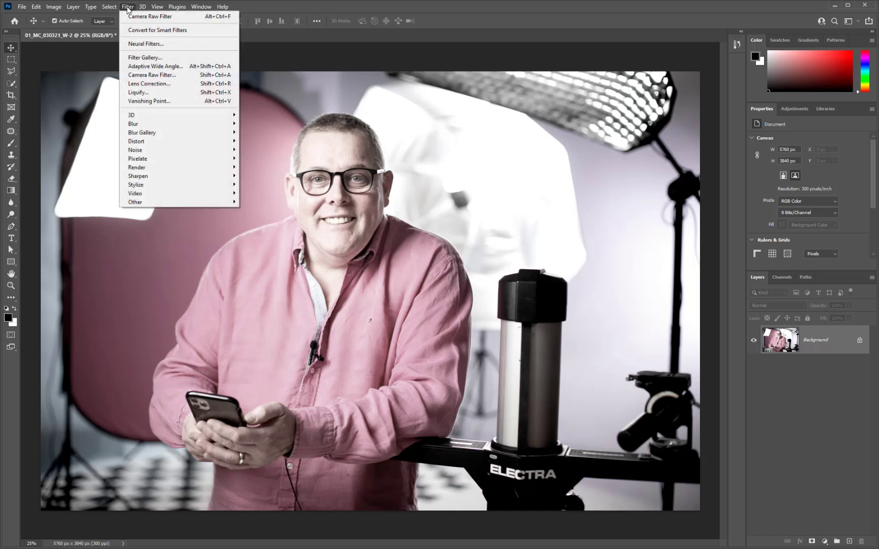
pyautogui.click(147, 77)
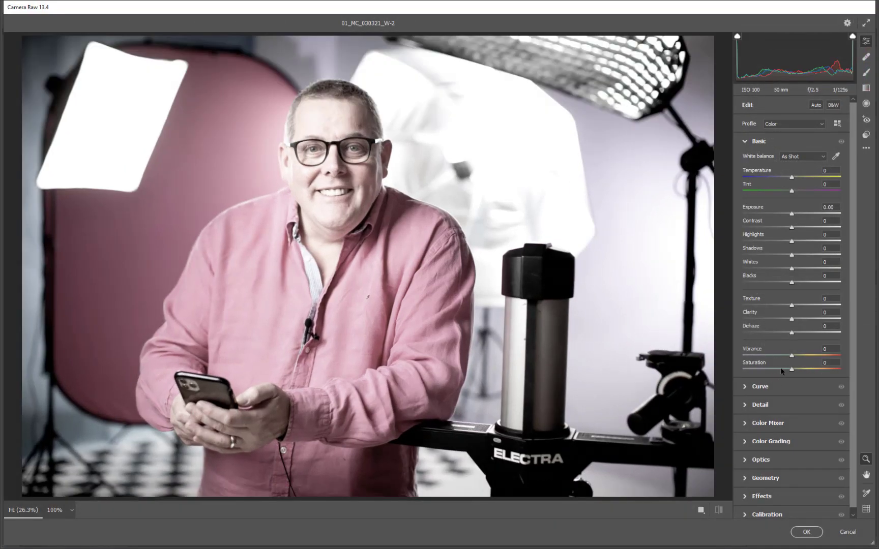
pyautogui.click(847, 533)
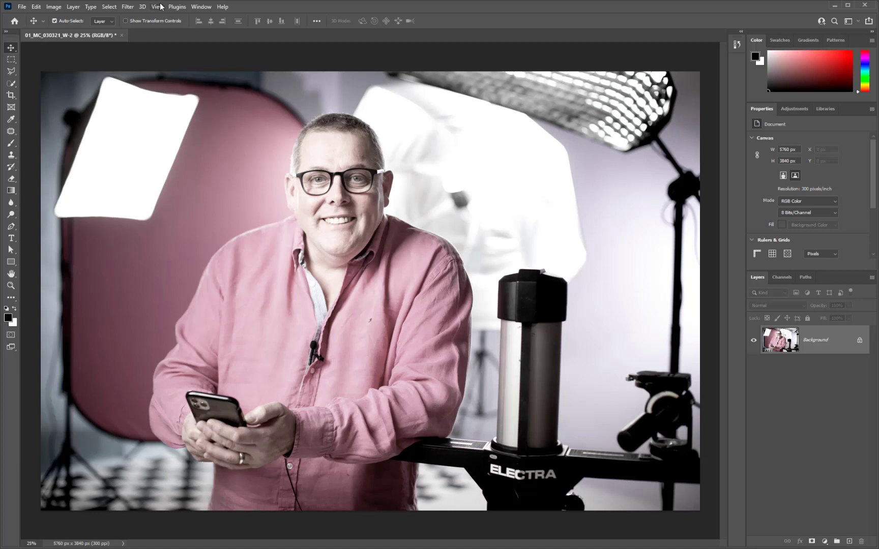
# Show the document's History and revert the image to its Open state, before the Camera Raw Filter
pyautogui.click(201, 7)
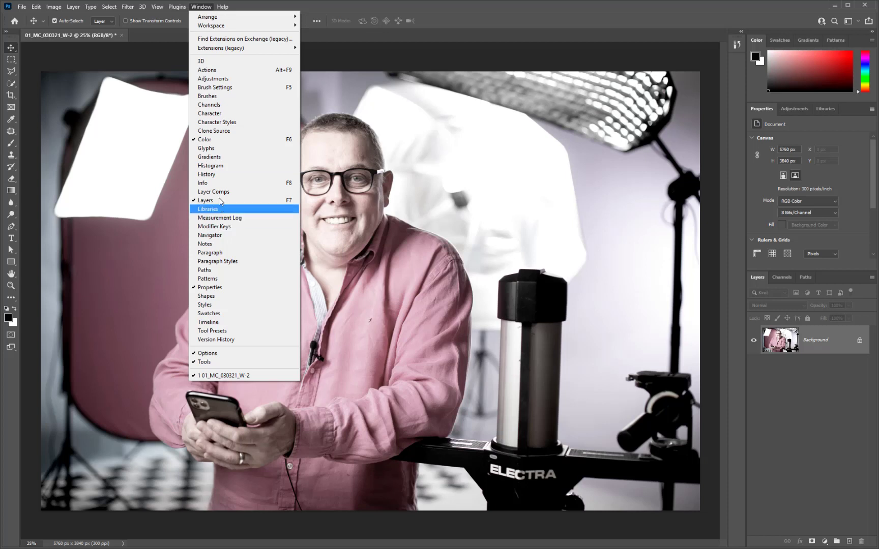
pyautogui.click(220, 175)
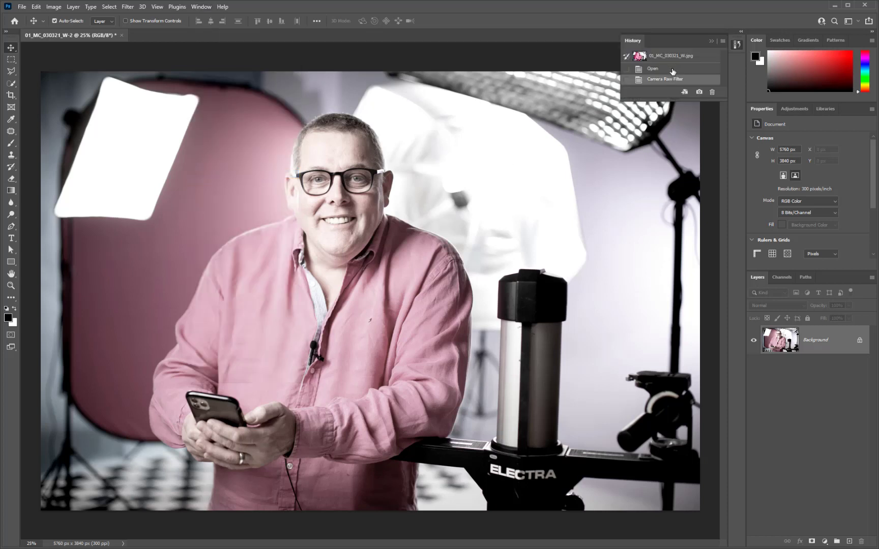
pyautogui.click(672, 72)
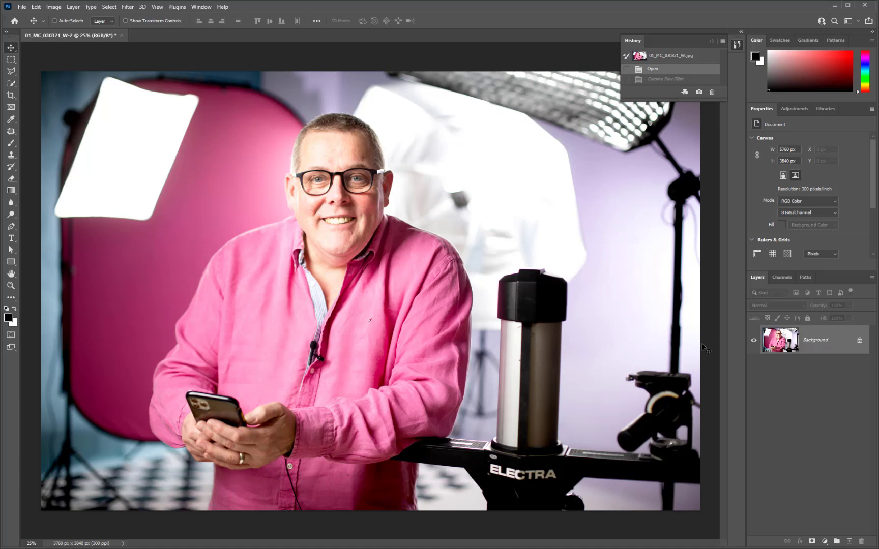
# Duplicate the Background layer and apply the Camera Raw Filter to the copy with Saturation set to -52
pyautogui.hotkey('ctrl', 'j')
pyautogui.press('ctrl')
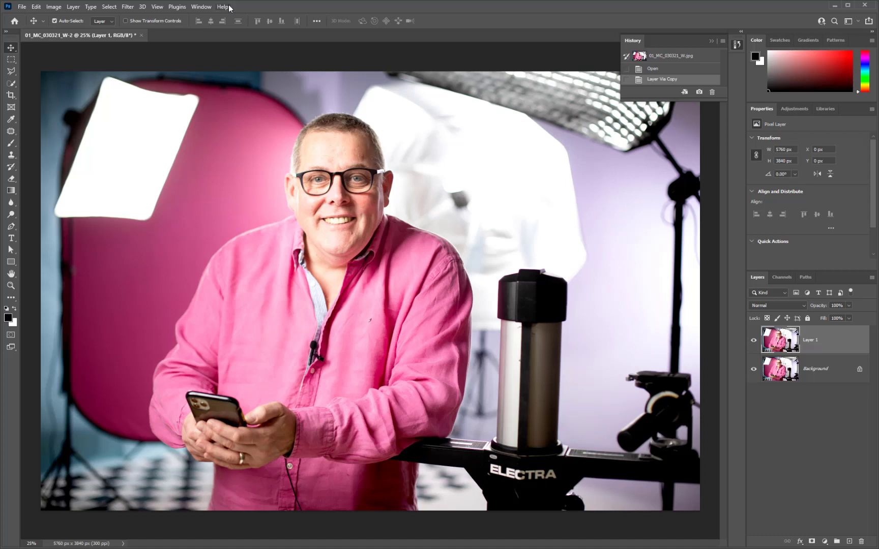
pyautogui.click(126, 9)
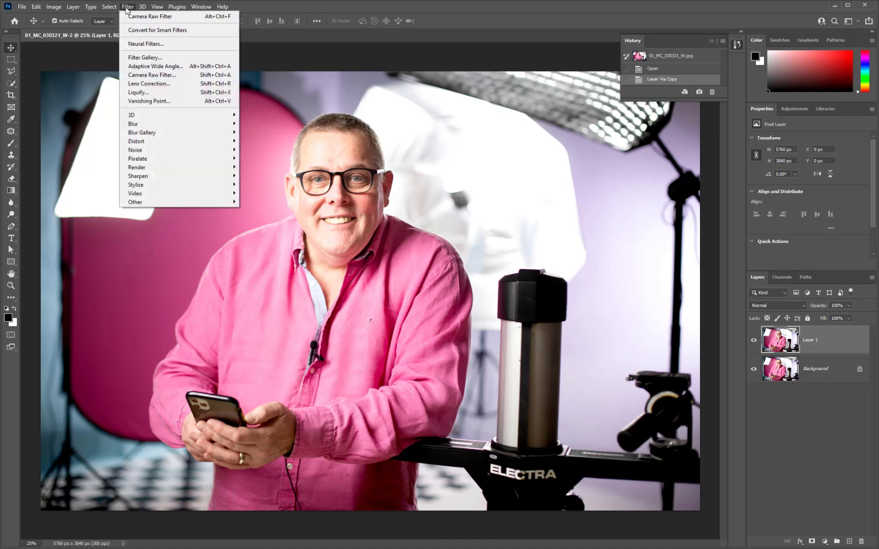
pyautogui.click(129, 75)
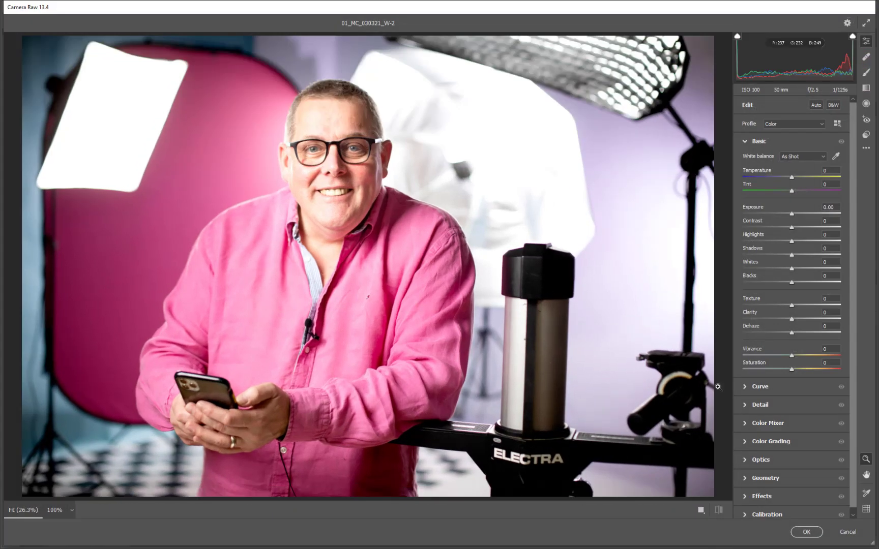
pyautogui.moveTo(792, 369); pyautogui.dragTo(765, 369)
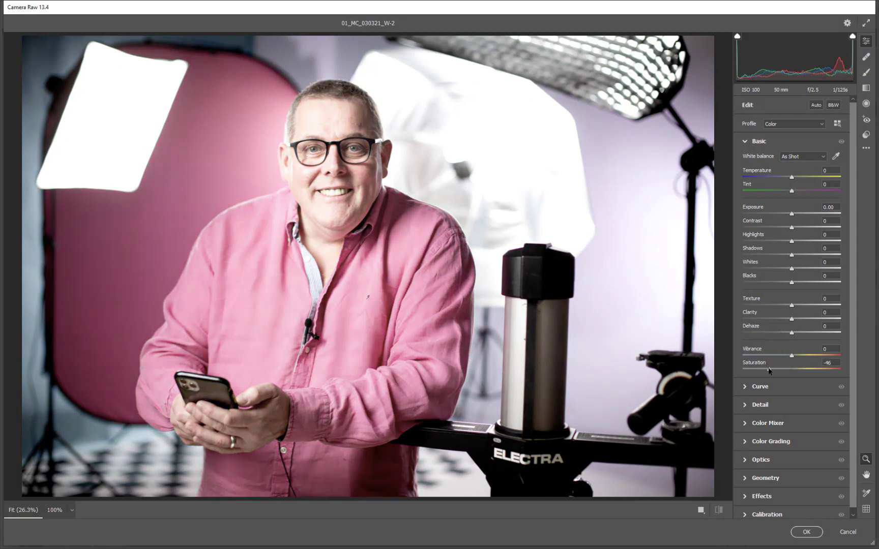
pyautogui.click(807, 532)
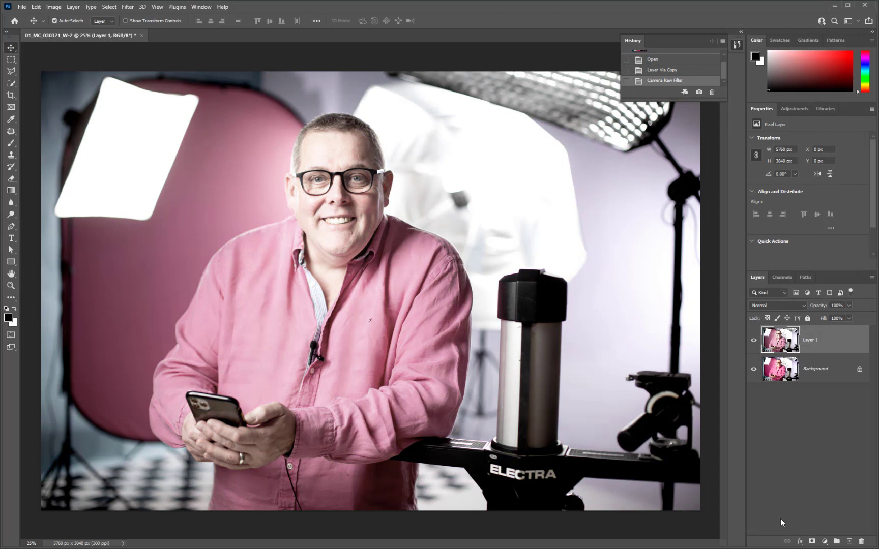
# Compare Layer 1 hidden and shown, and check its slider values in the Camera Raw Filter without applying anything
pyautogui.click(754, 341)
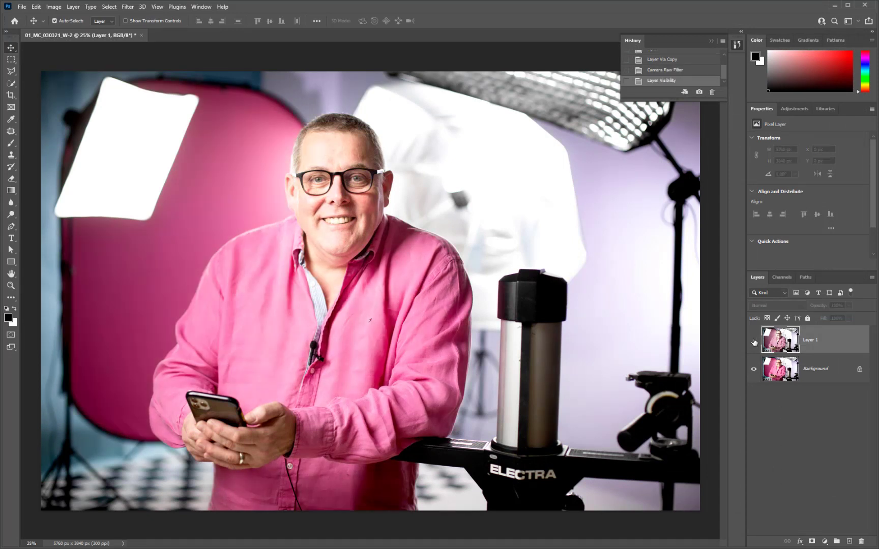
pyautogui.click(754, 341)
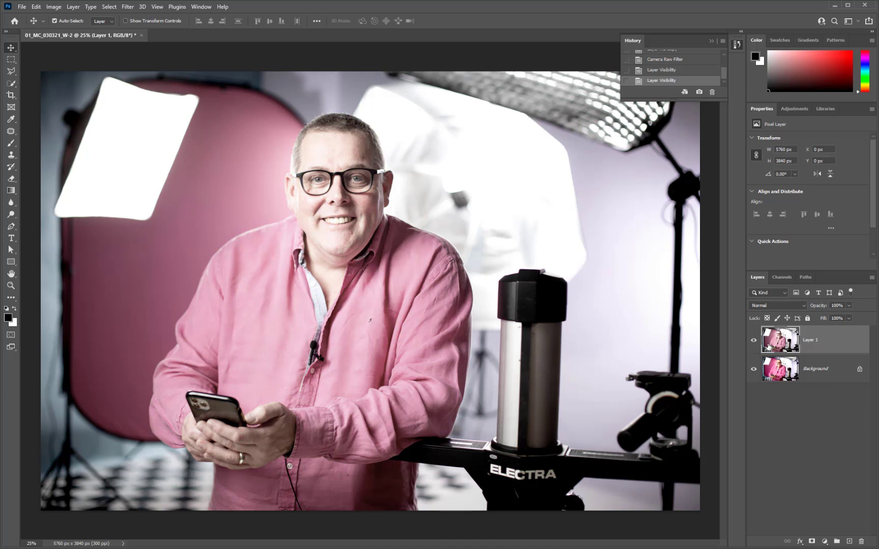
pyautogui.click(127, 8)
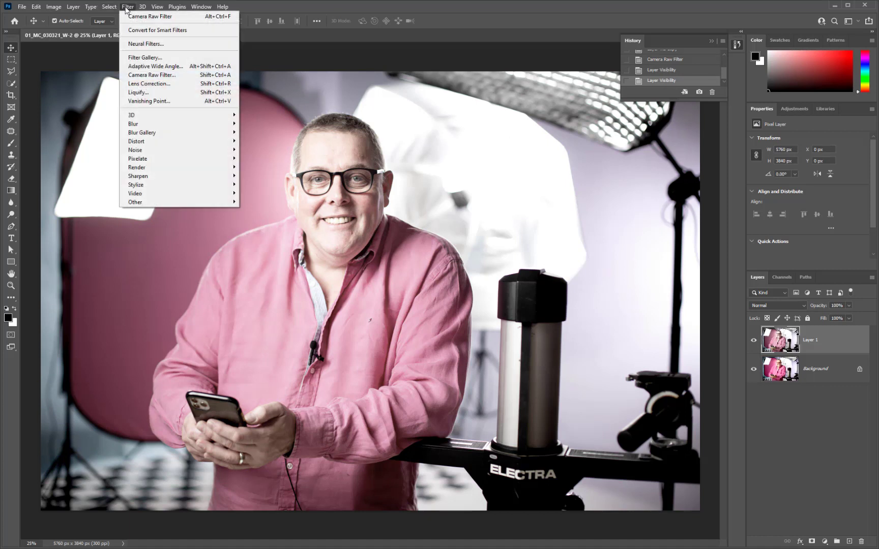
pyautogui.click(148, 76)
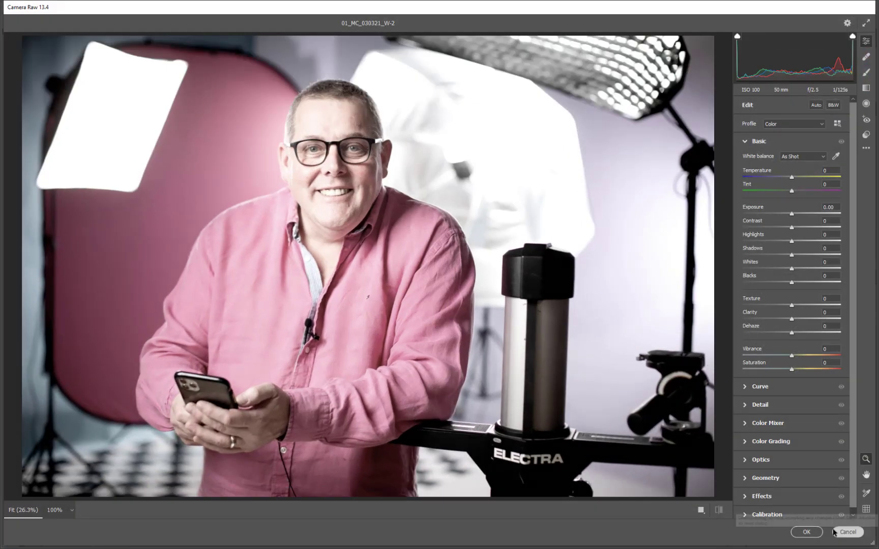
pyautogui.click(845, 534)
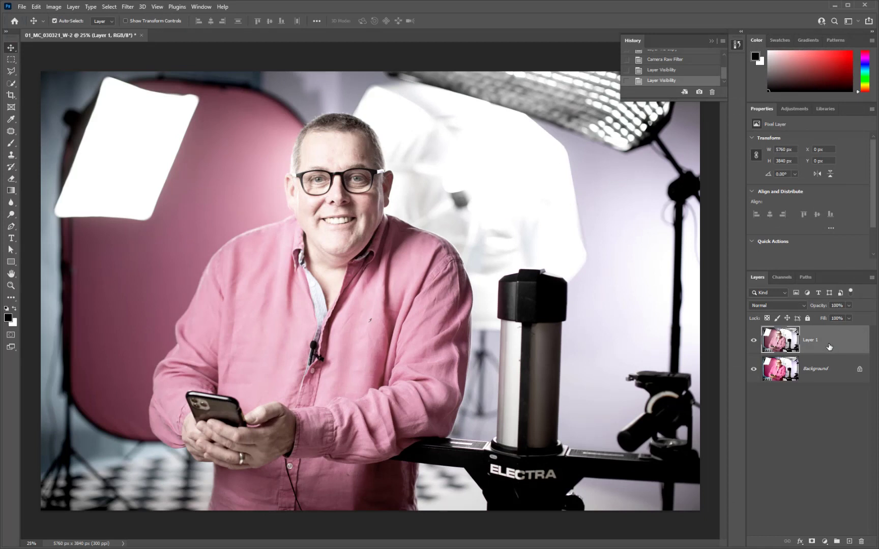
# Replace the filtered Layer 1 with a fresh copy of the Background layer converted to a Smart Object
pyautogui.moveTo(827, 341); pyautogui.dragTo(861, 541)
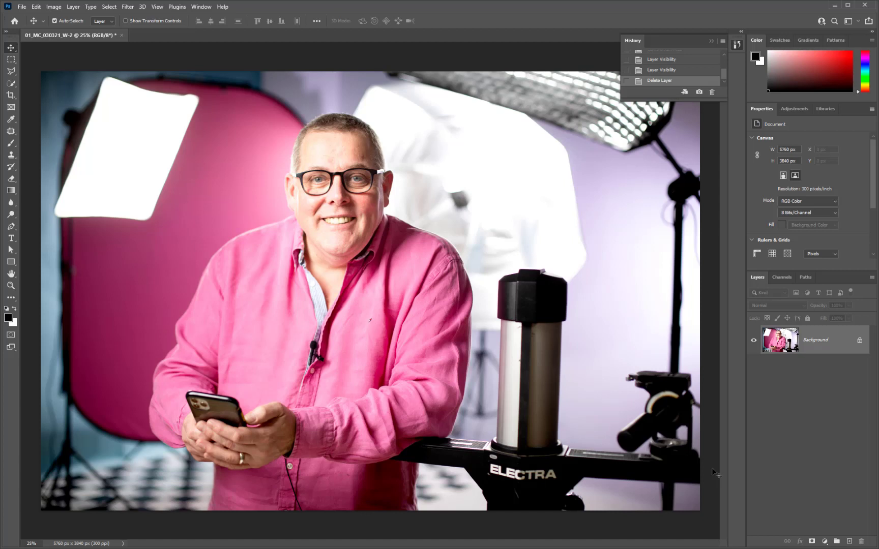
pyautogui.hotkey('ctrl', 'j')
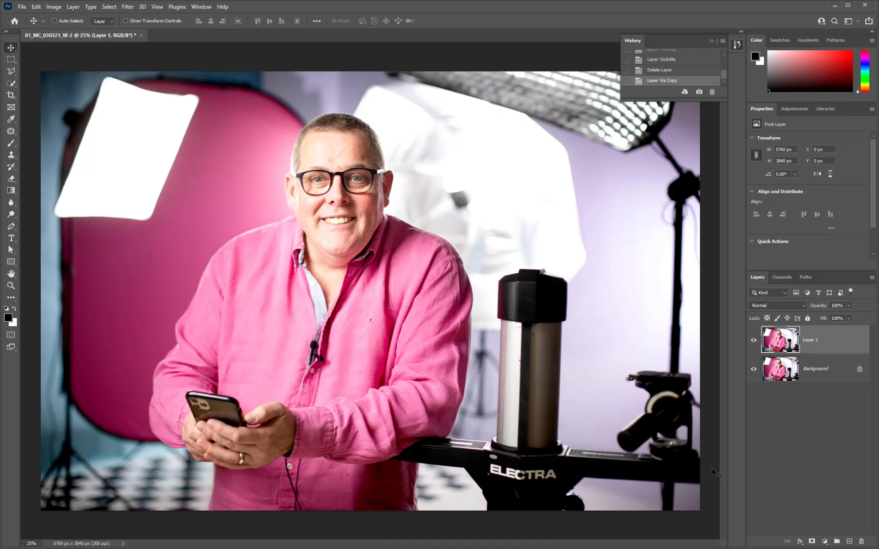
pyautogui.rightClick(843, 344)
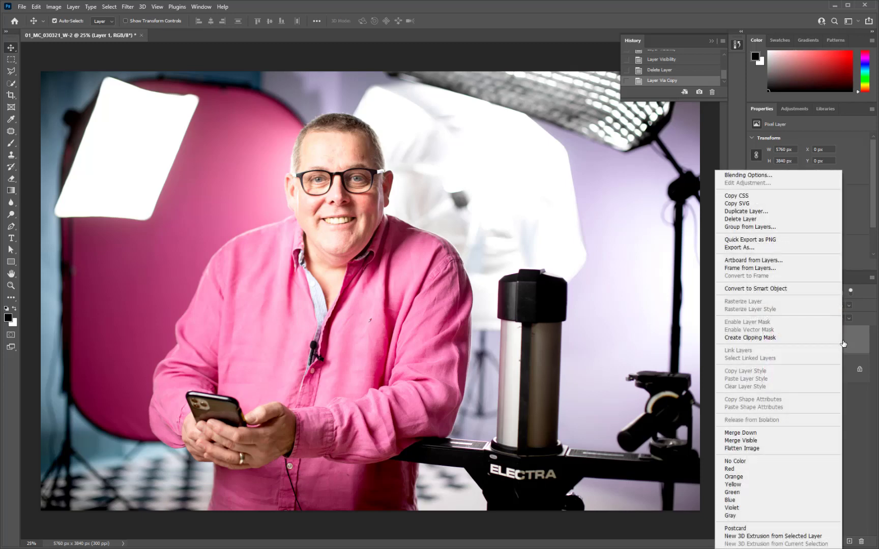
pyautogui.click(791, 292)
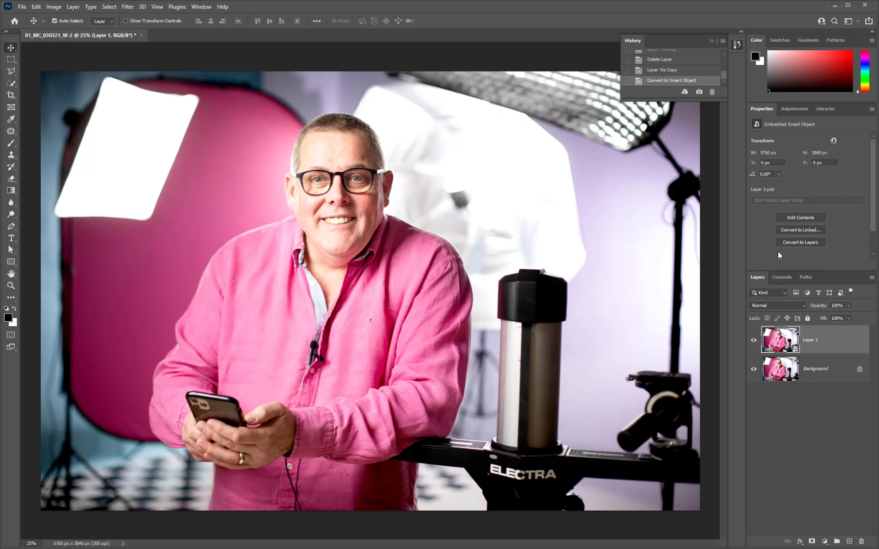
# Apply the Camera Raw Filter to the Smart Object layer with Saturation set to -50
pyautogui.click(130, 9)
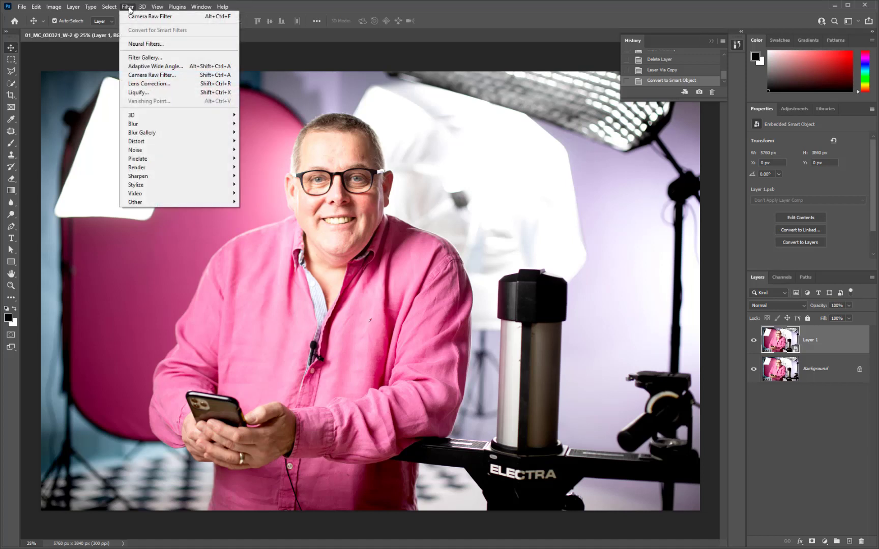
pyautogui.click(130, 76)
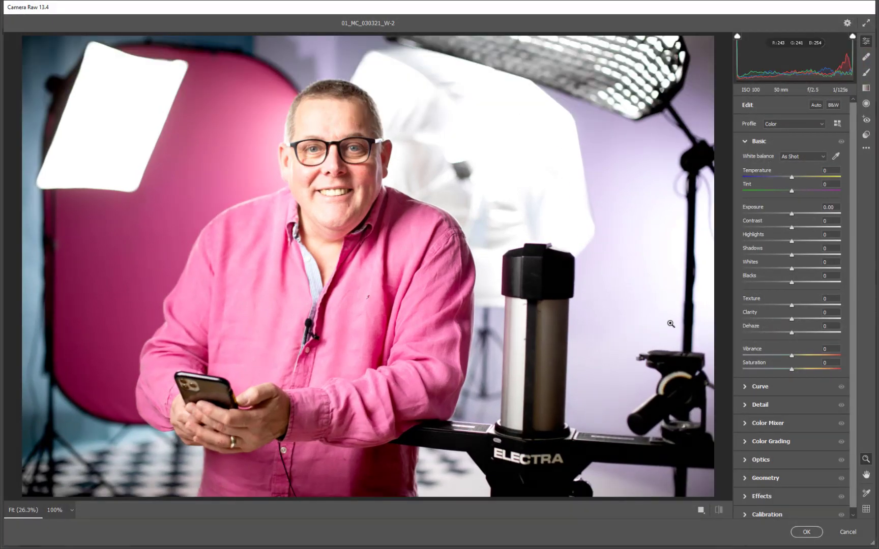
pyautogui.click(767, 369)
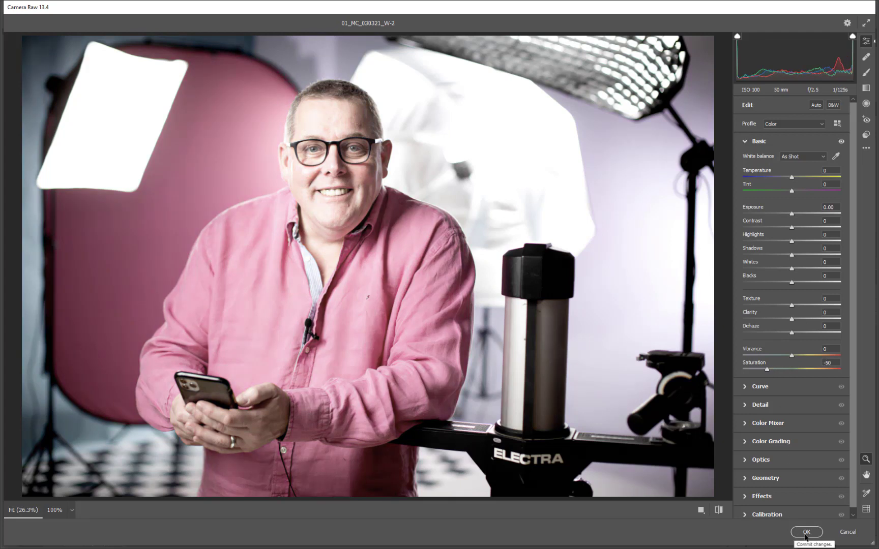
pyautogui.click(801, 532)
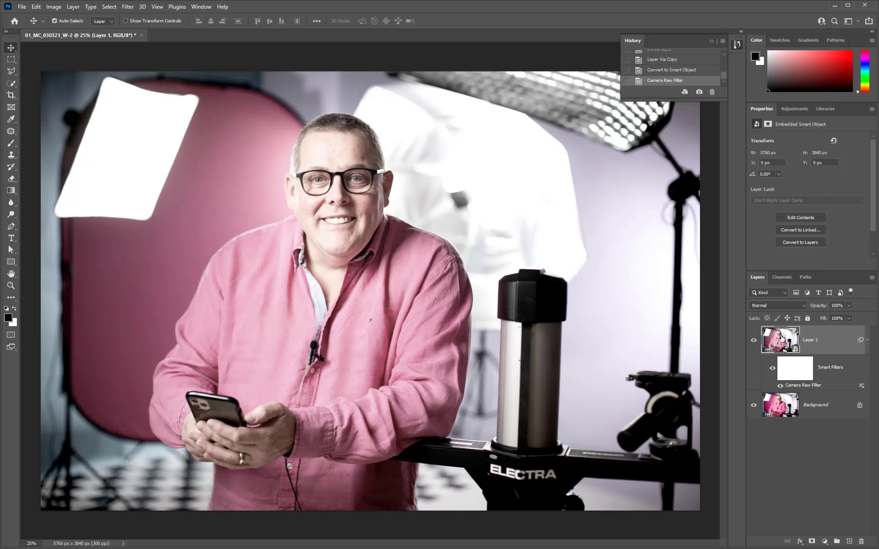
# Re-edit Layer 1's Camera Raw smart filter to reset Saturation, and edit it again to apply the Style: Vintage preset VN10
pyautogui.doubleClick(795, 386)
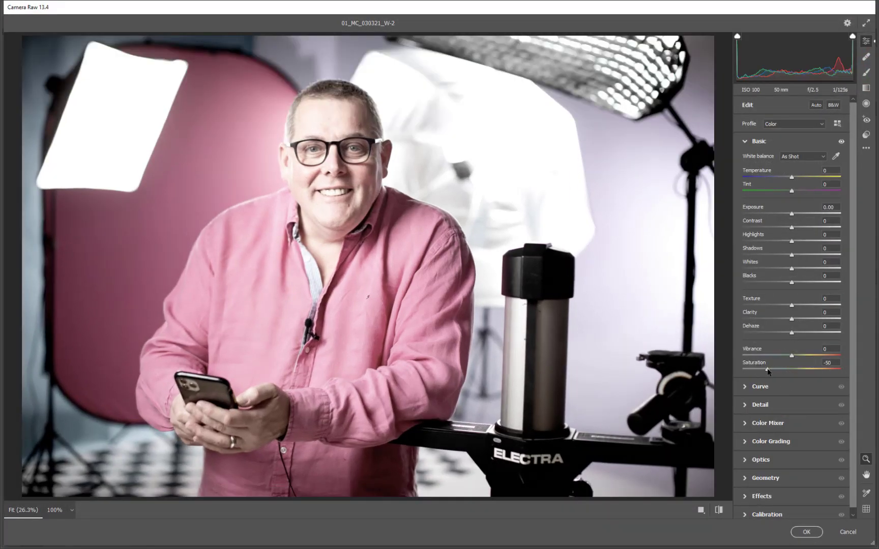
pyautogui.click(806, 532)
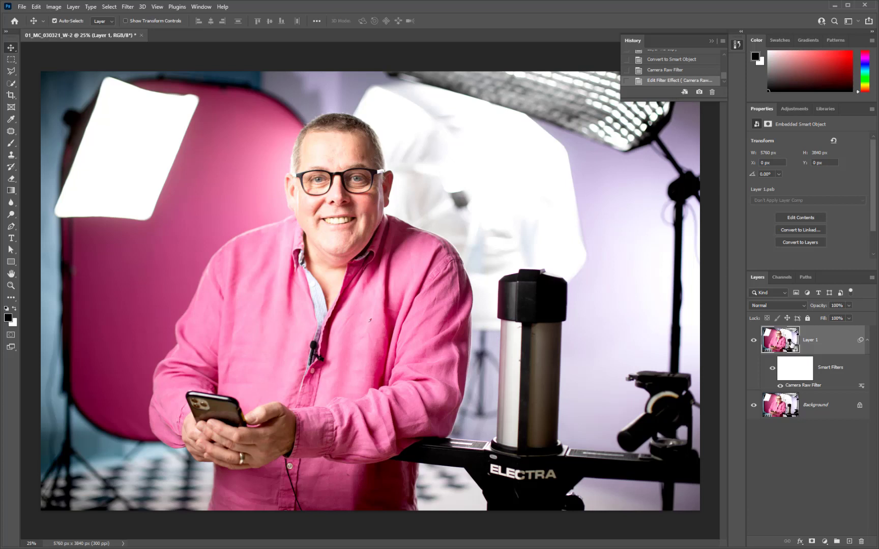
pyautogui.doubleClick(791, 386)
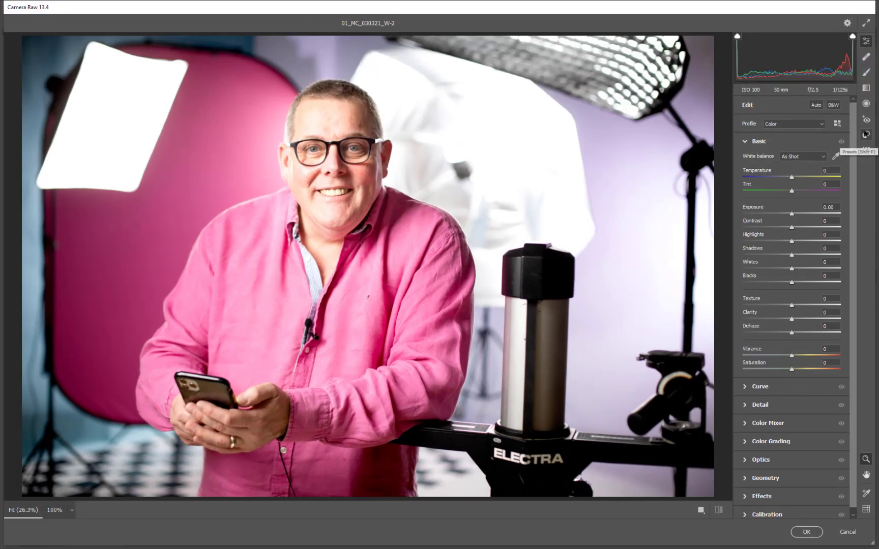
pyautogui.click(865, 133)
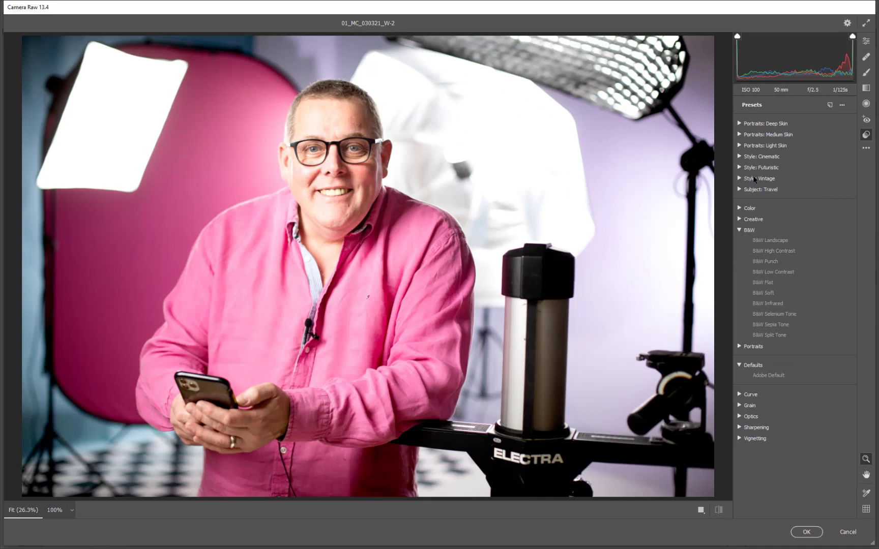
pyautogui.click(754, 179)
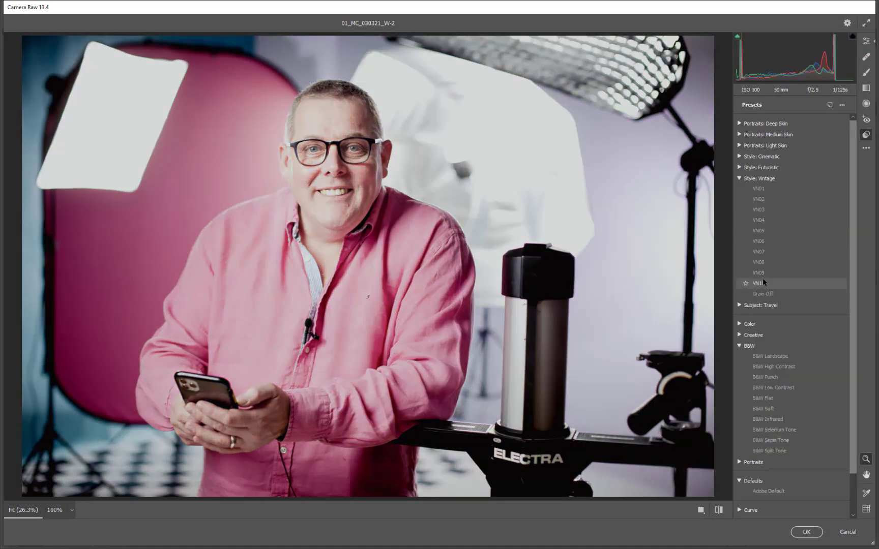
pyautogui.click(763, 280)
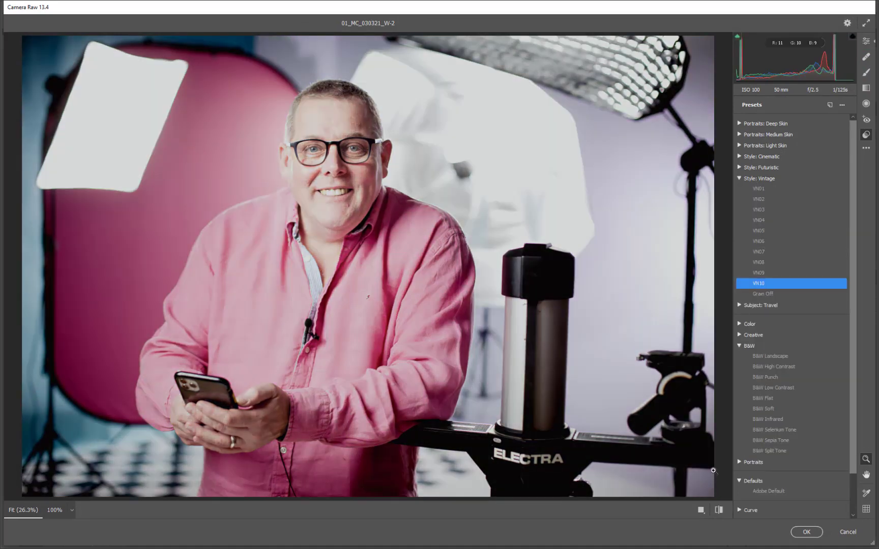
pyautogui.click(807, 534)
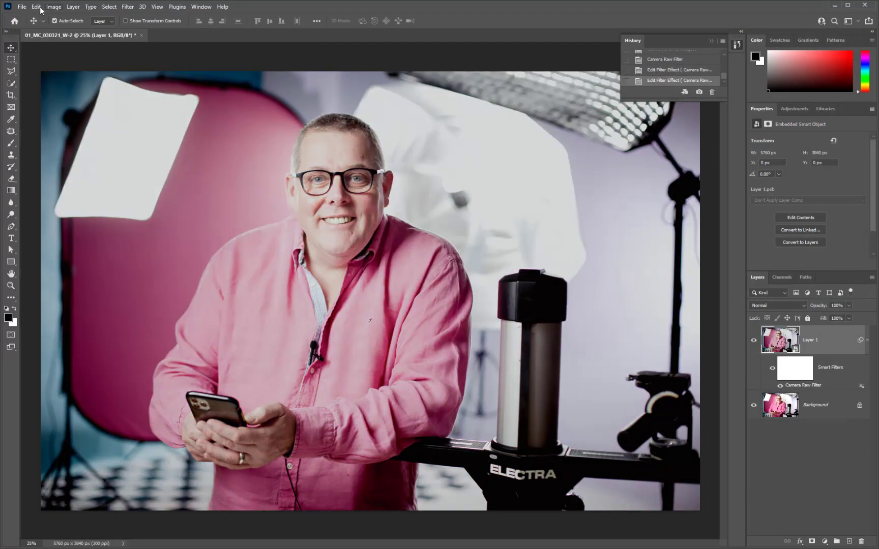
# Save the document as 01_MC_030321_W1.psd in the JFR folder and close it
pyautogui.click(21, 6)
pyautogui.click(40, 117)
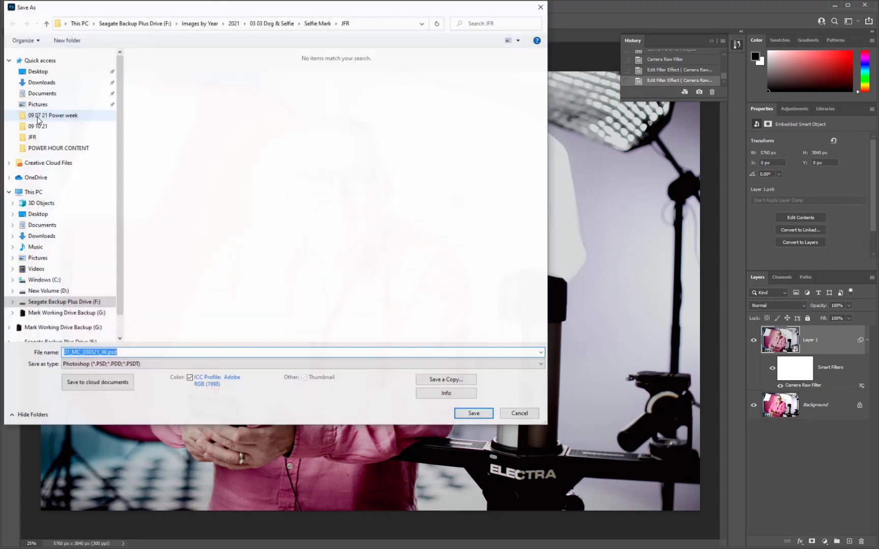
pyautogui.click(109, 352)
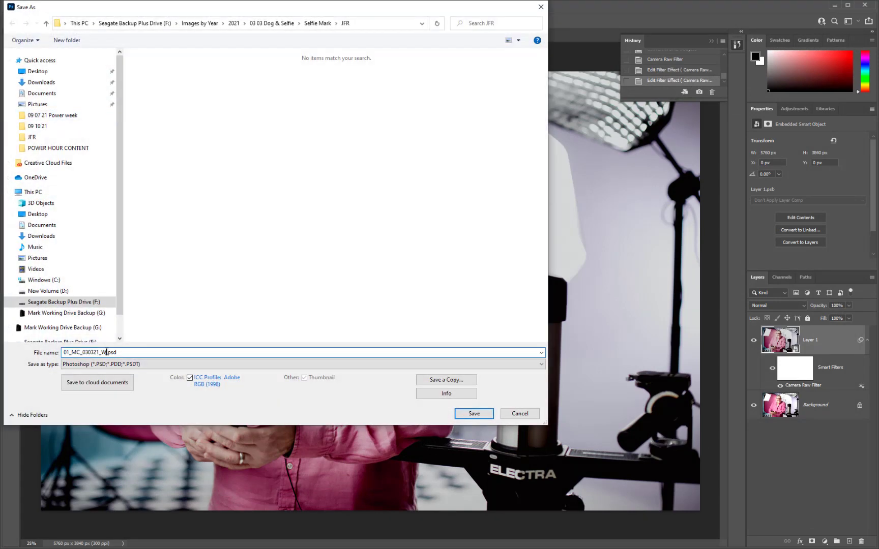
pyautogui.write('1')
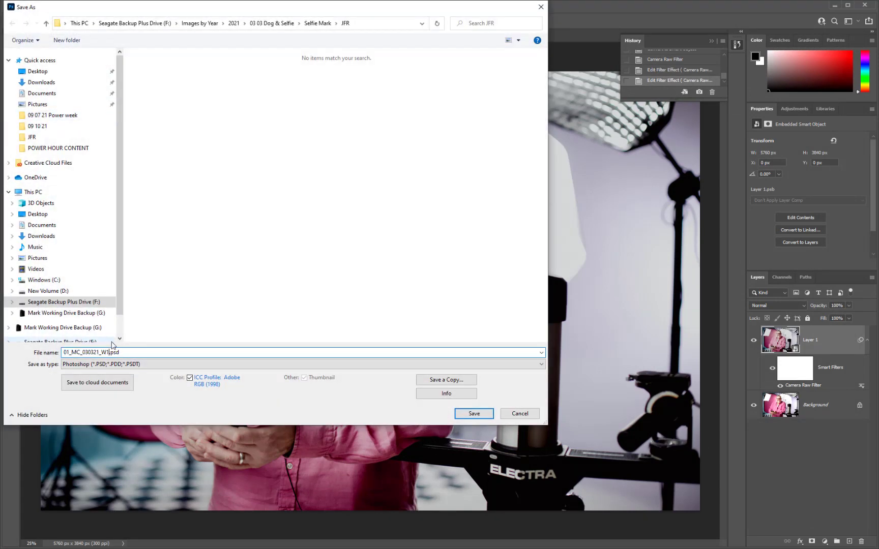
pyautogui.click(465, 415)
pyautogui.click(539, 161)
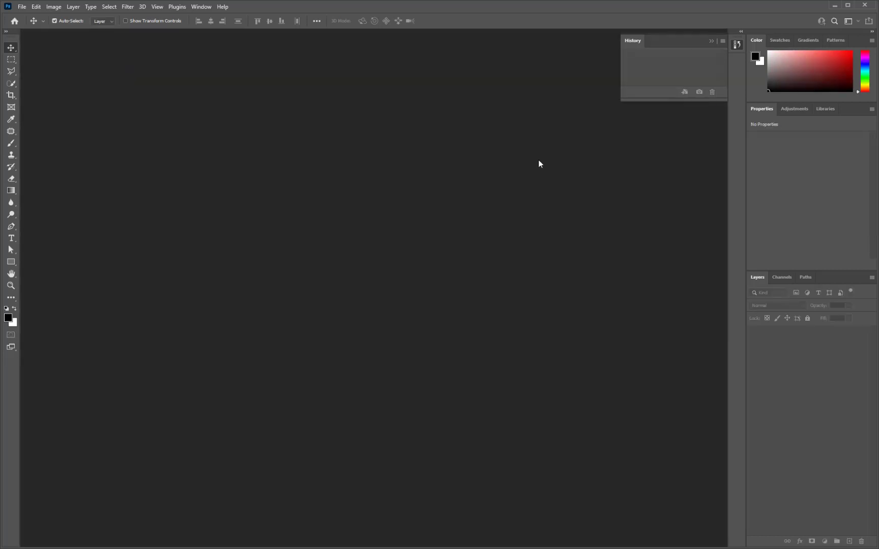
# Switch to Bridge and move 01_MC_030321_W1.psd directly after 01_MC_030321_W.jpg in the JFR folder
pyautogui.click(848, 4)
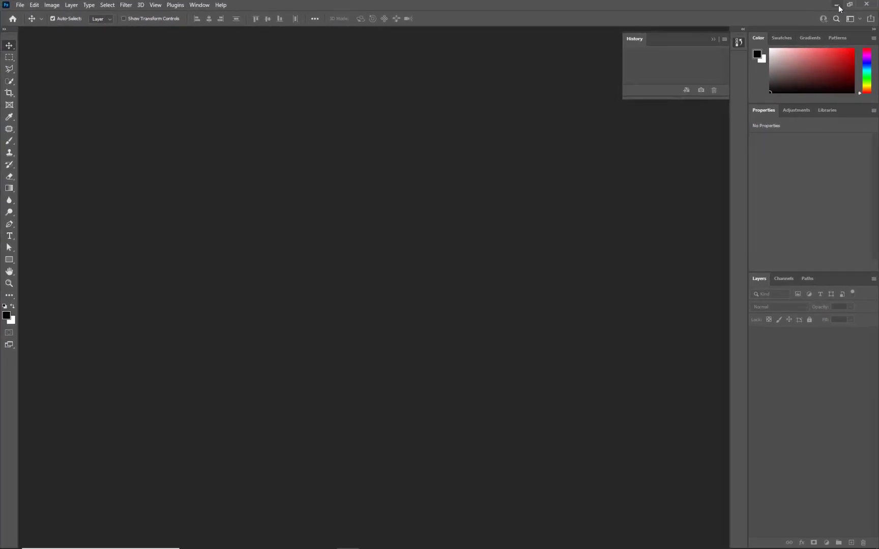
pyautogui.click(835, 6)
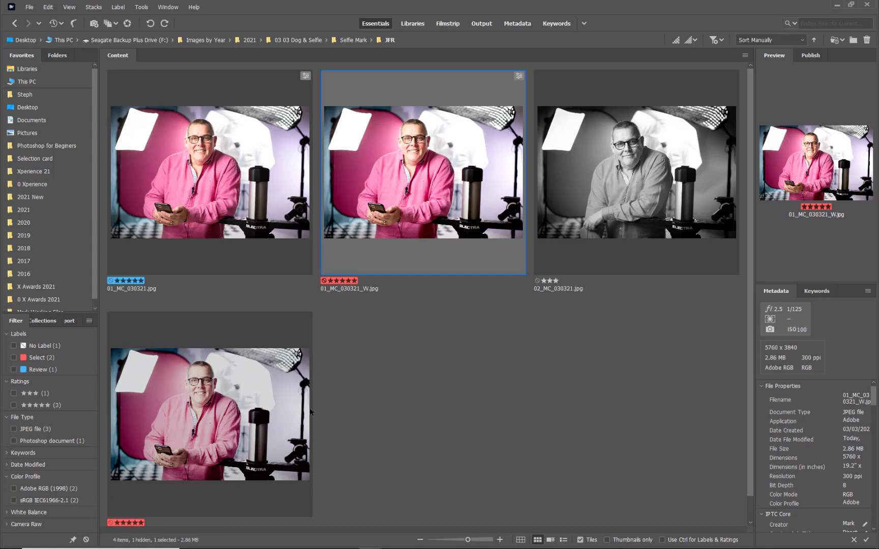
pyautogui.moveTo(193, 413); pyautogui.dragTo(513, 222)
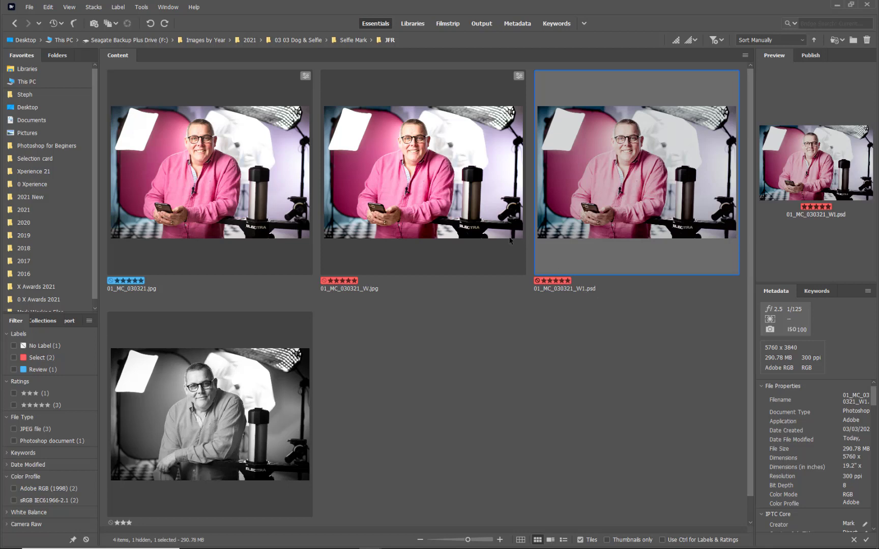
# Compare the file sizes of 01_MC_030321.jpg, 01_MC_030321_W.jpg and 01_MC_030321_W1.psd
pyautogui.click(462, 200)
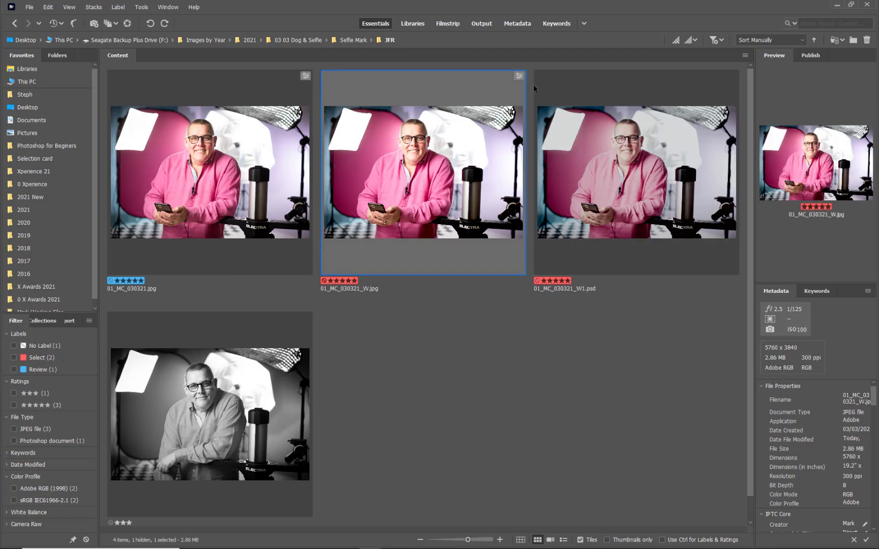
pyautogui.click(275, 136)
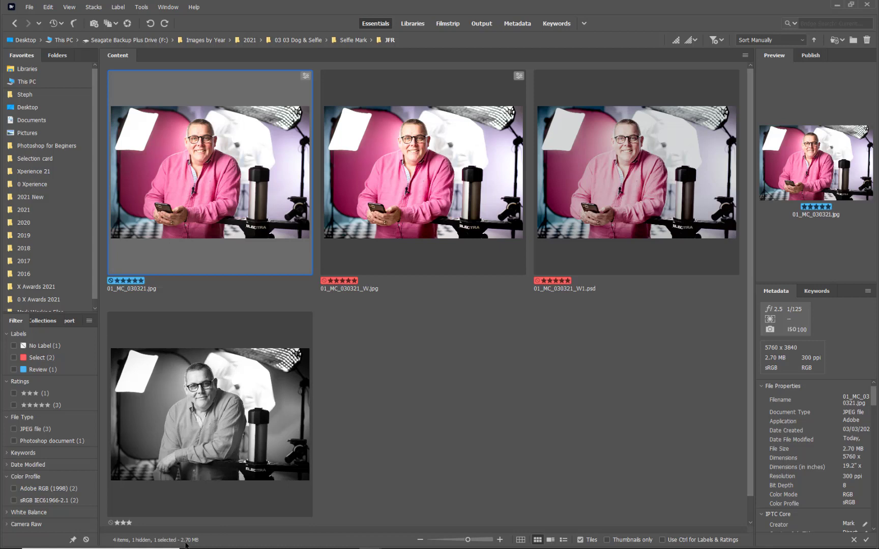
pyautogui.click(362, 206)
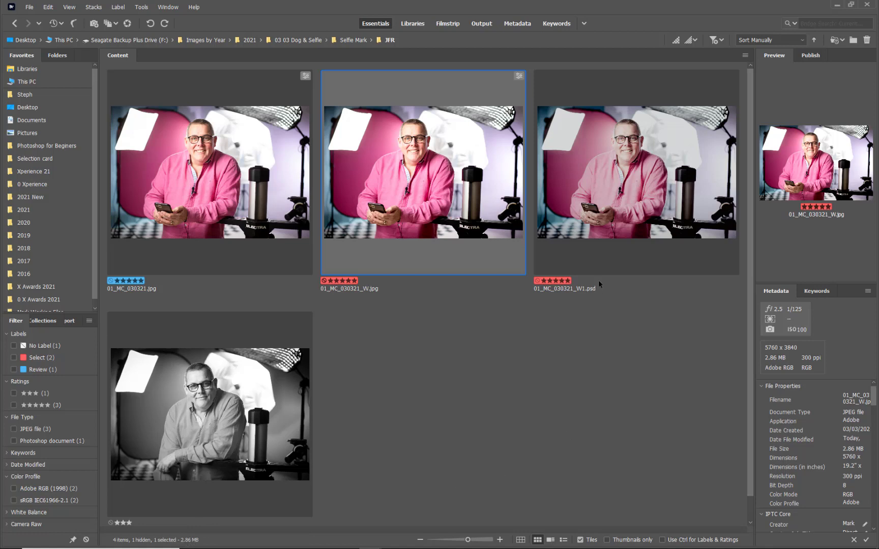
pyautogui.click(596, 234)
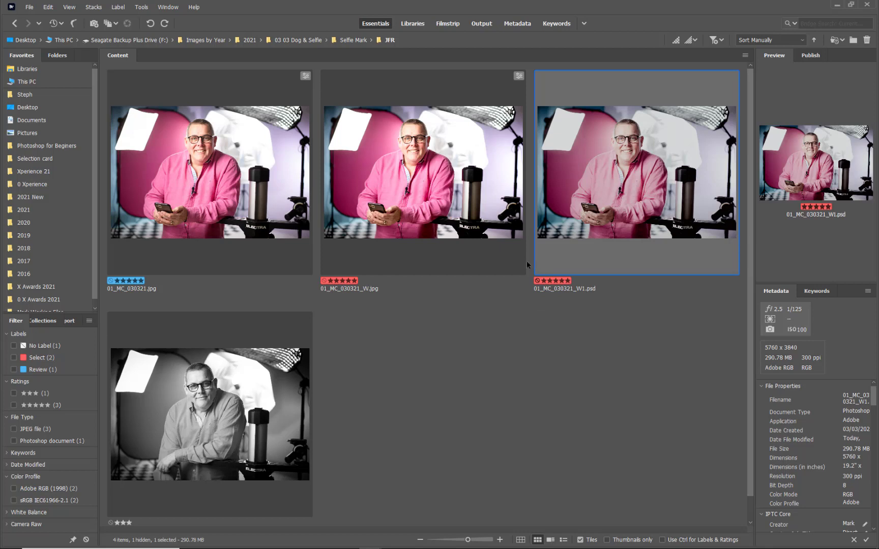
# Open 01_MC_030321_W.jpg in Photoshop to view its layers, close it and return to Bridge
pyautogui.click(467, 189)
pyautogui.doubleClick(467, 188)
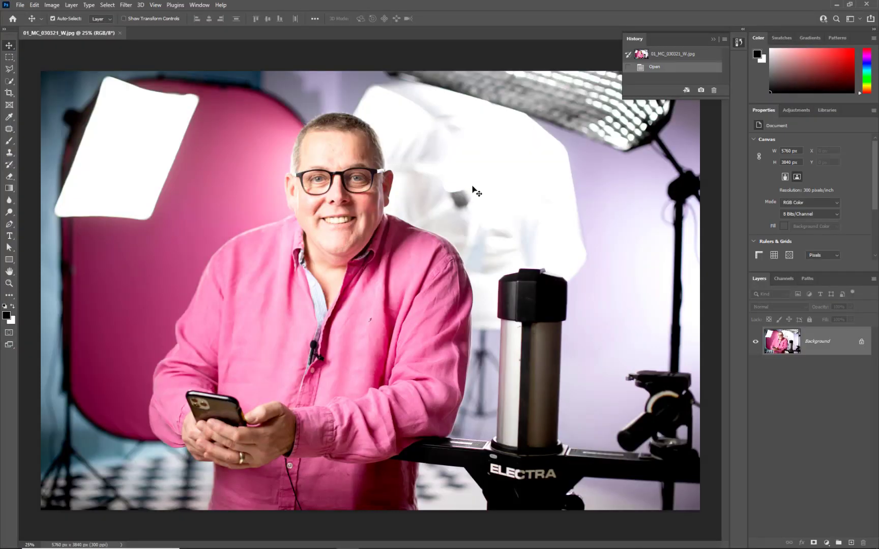
pyautogui.click(120, 34)
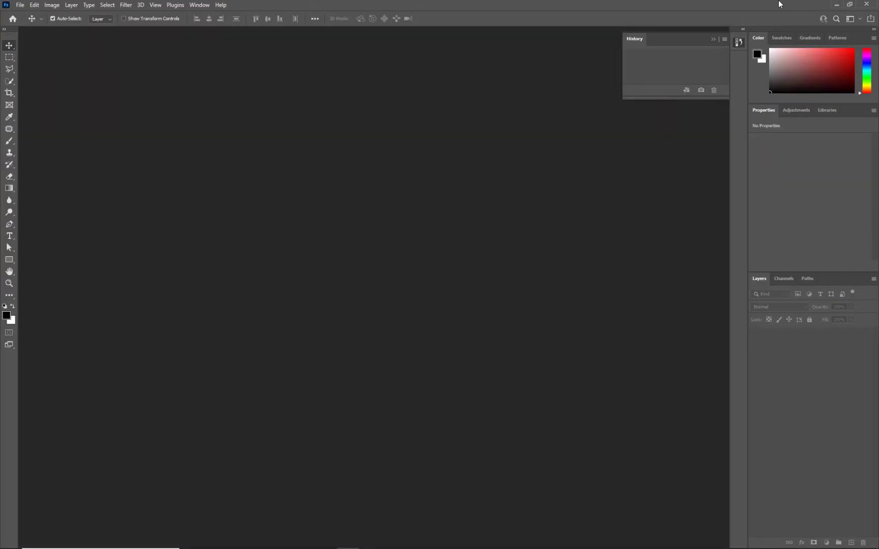
pyautogui.click(836, 4)
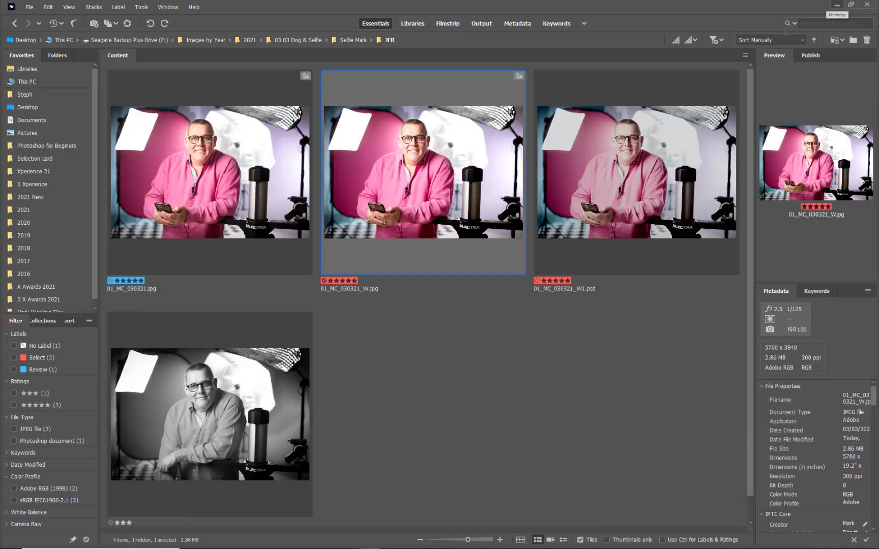
# Open 01_MC_030321_W.jpg in Camera Raw, apply the Style: Vintage preset VN10 and keep the edits
pyautogui.click(28, 9)
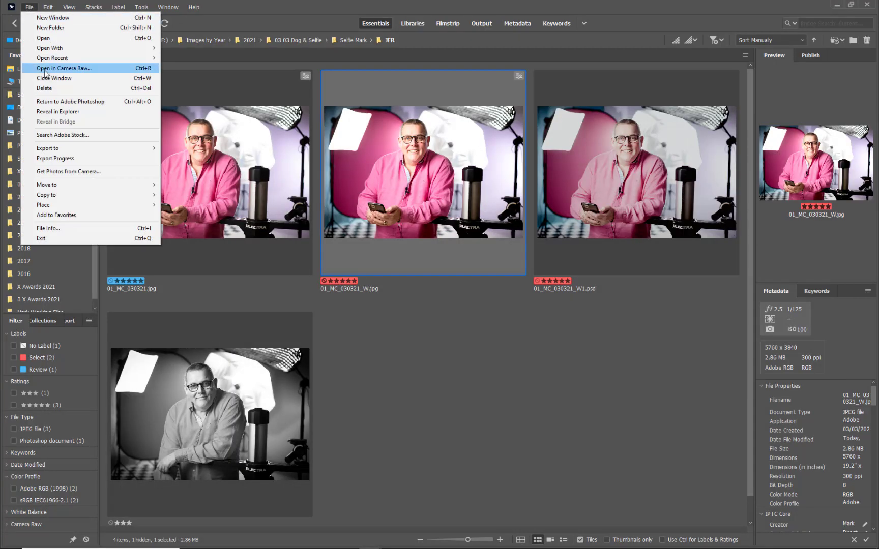
pyautogui.click(63, 68)
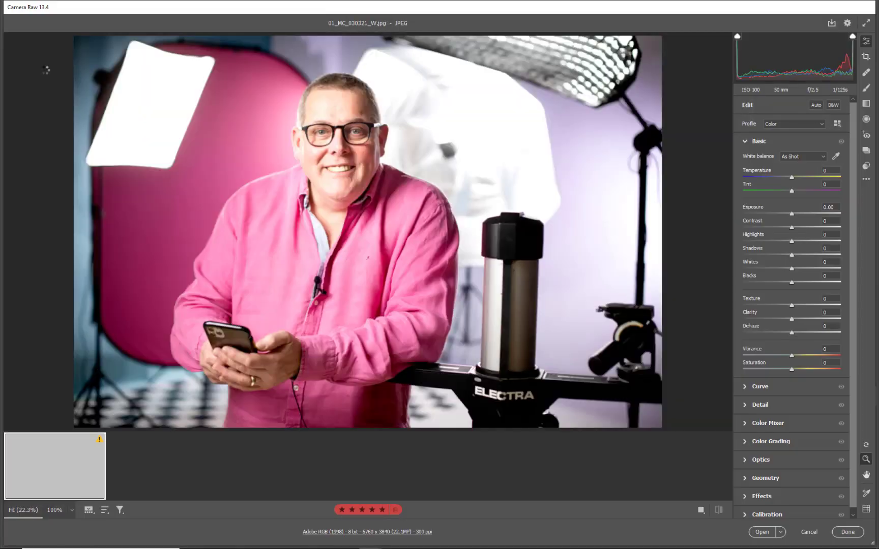
pyautogui.click(867, 166)
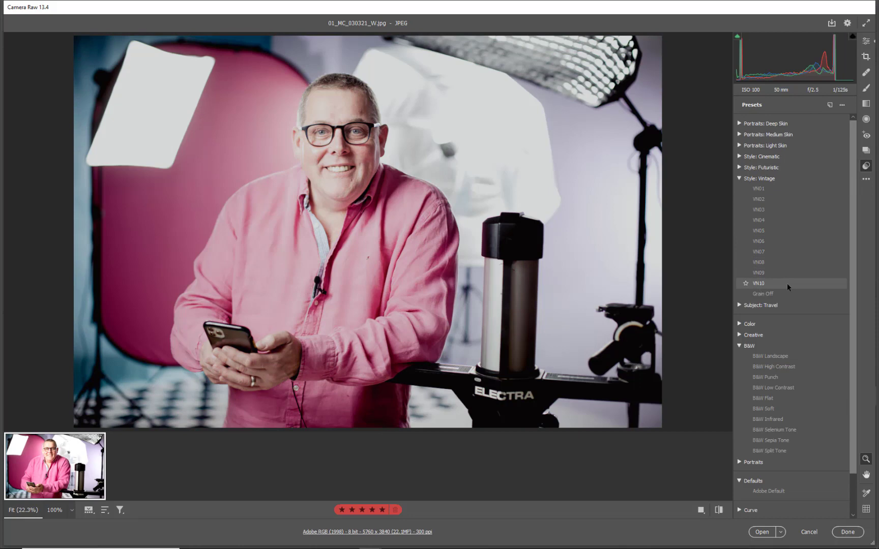
pyautogui.click(787, 284)
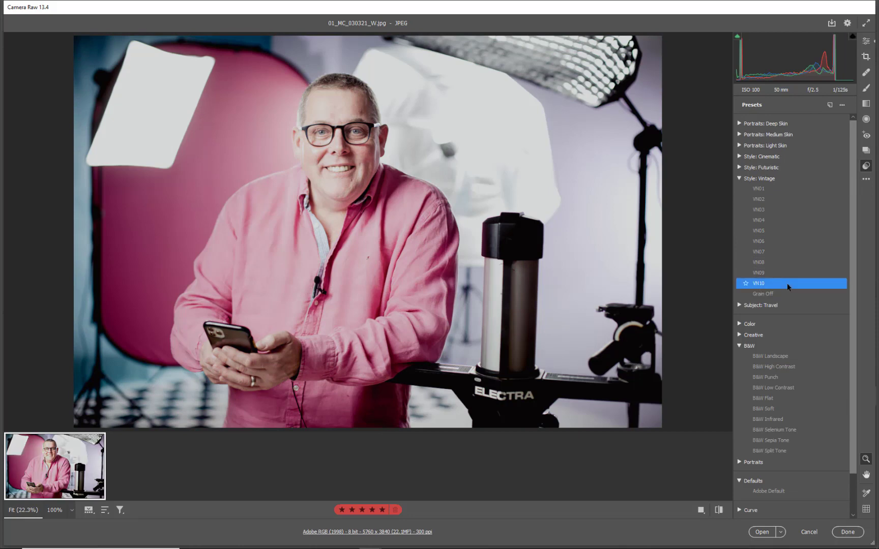
pyautogui.click(841, 534)
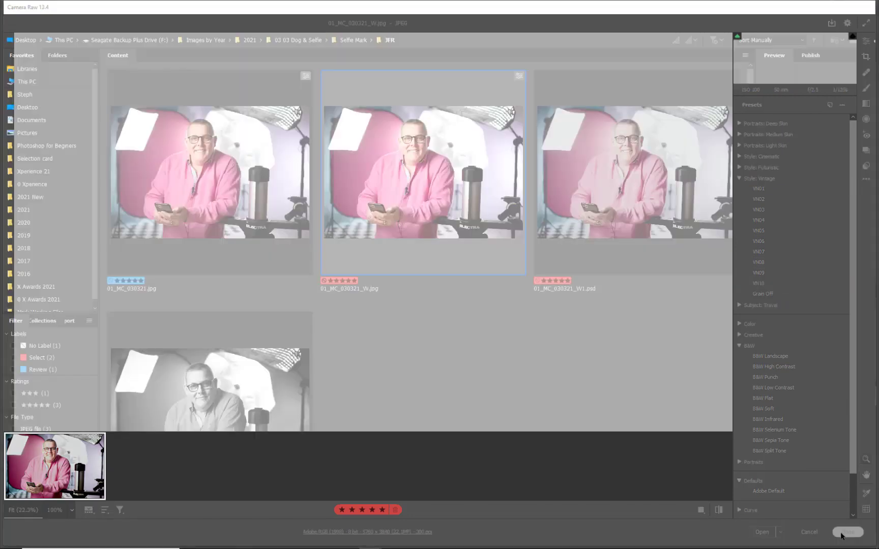
pyautogui.click(530, 364)
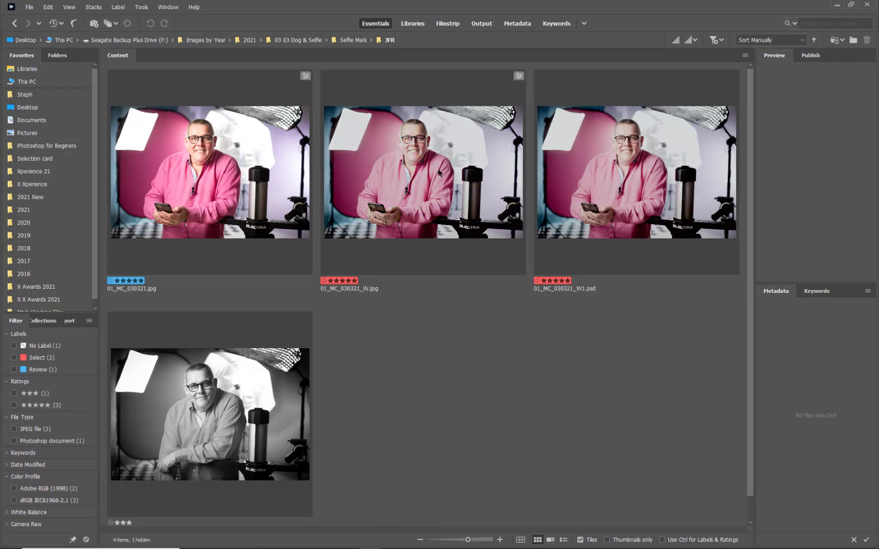
# Reopen 01_MC_030321_W.jpg in Camera Raw to inspect its stored settings, and return to Bridge
pyautogui.doubleClick(439, 173)
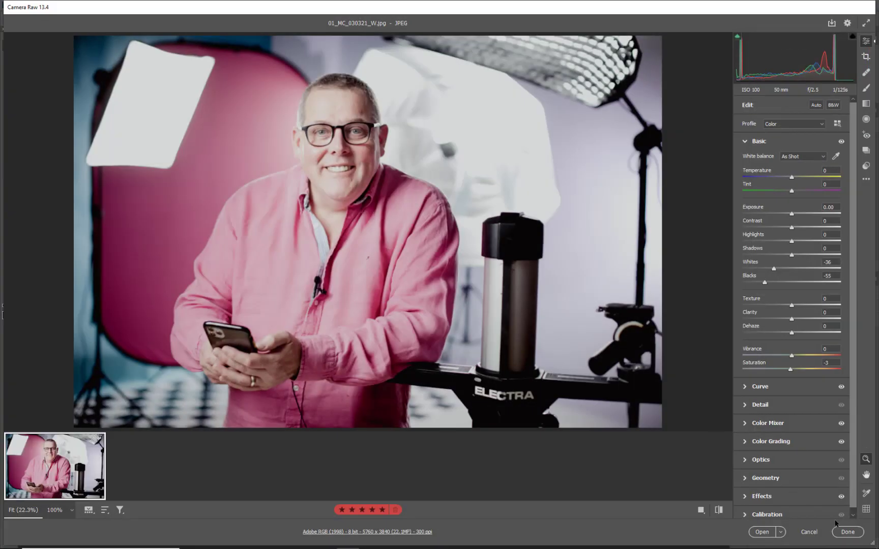
pyautogui.click(848, 532)
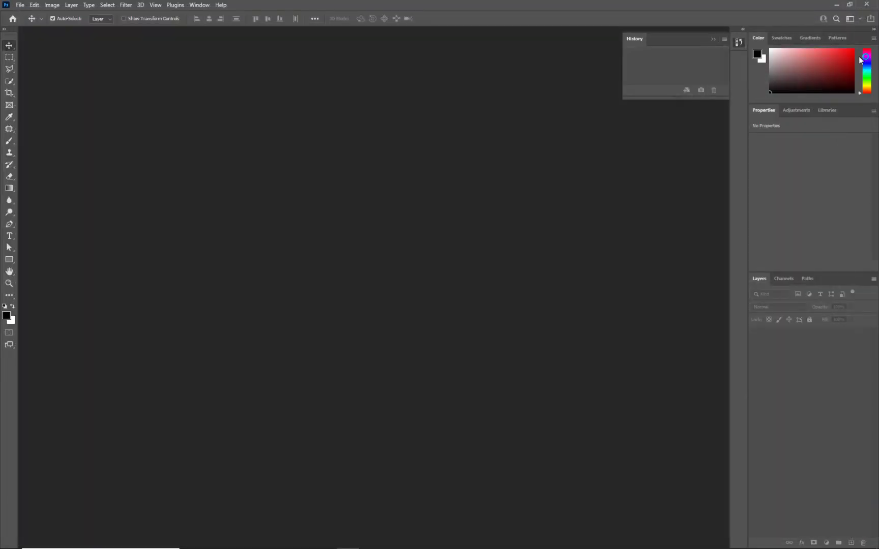
pyautogui.click(836, 5)
pyautogui.click(633, 359)
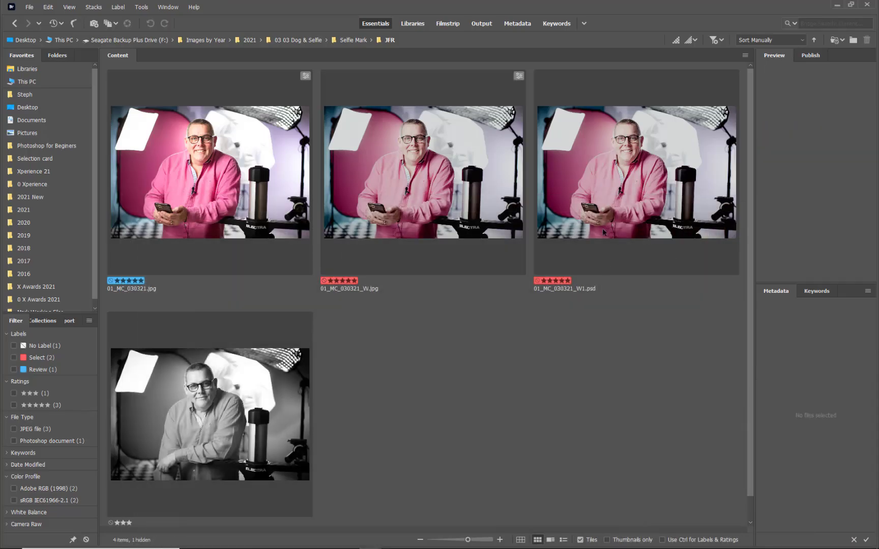
# Open 01_MC_030321_W1.psd and re-edit Layer 1's Camera Raw smart filter to apply the Adobe Default preset
pyautogui.doubleClick(615, 190)
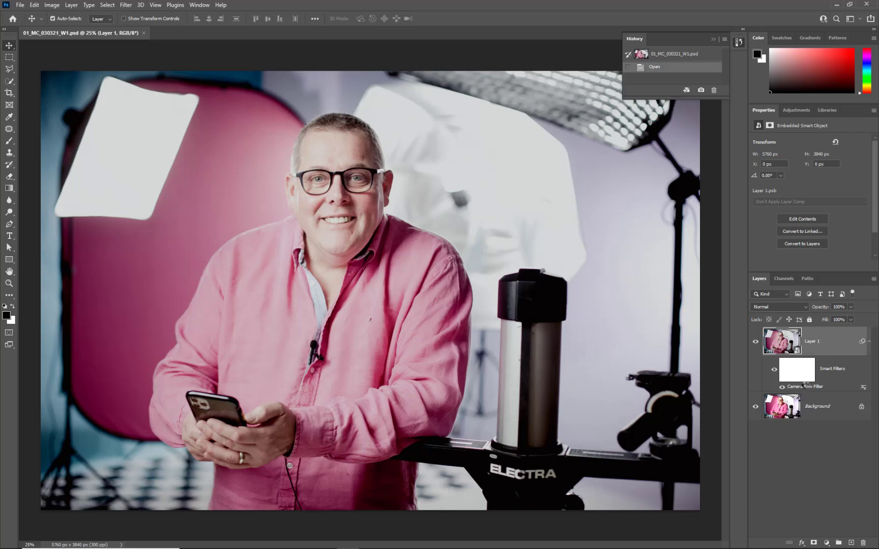
pyautogui.doubleClick(805, 385)
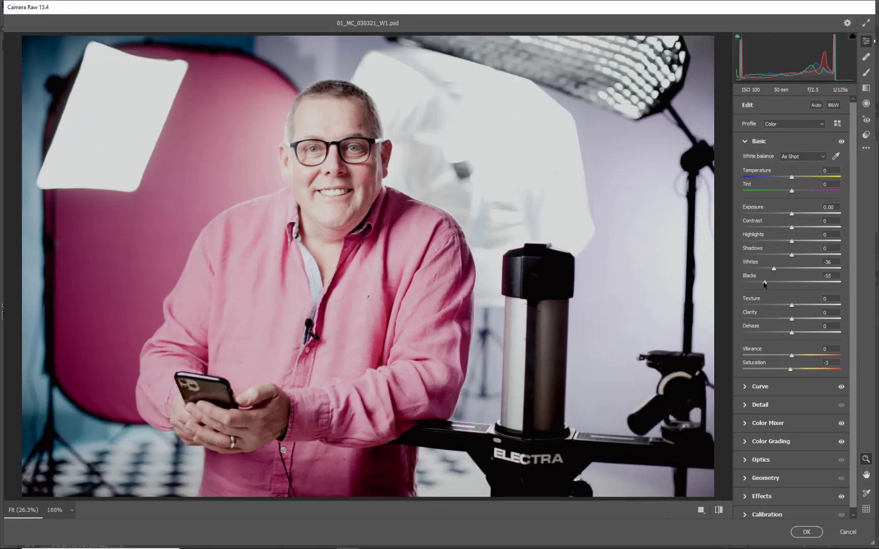
pyautogui.click(866, 133)
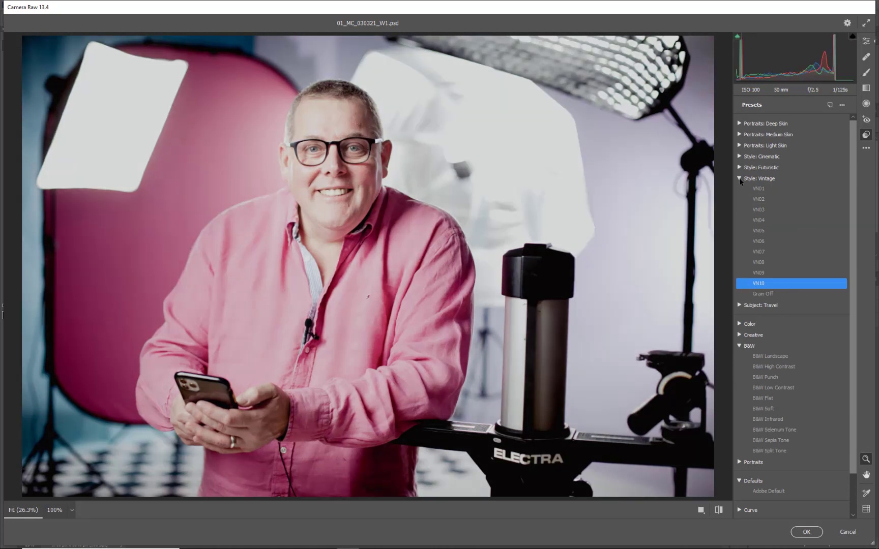
pyautogui.click(740, 179)
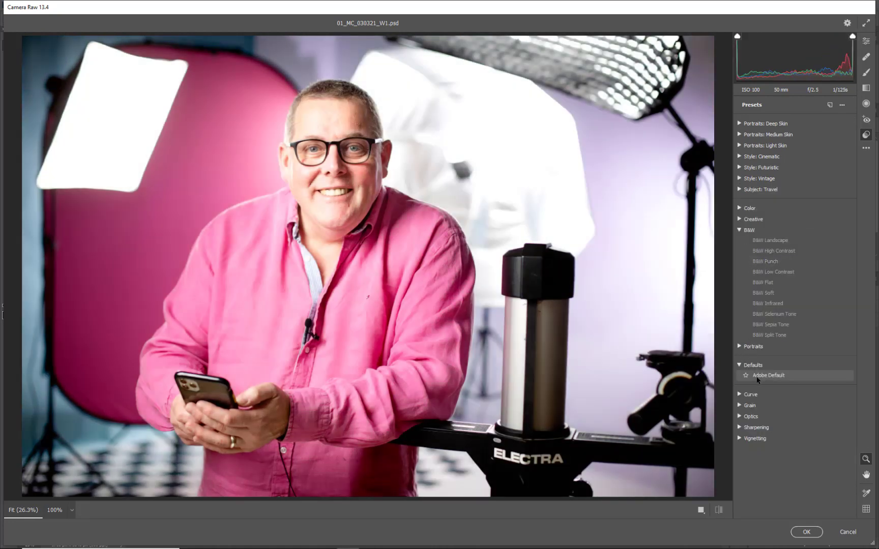
pyautogui.click(766, 375)
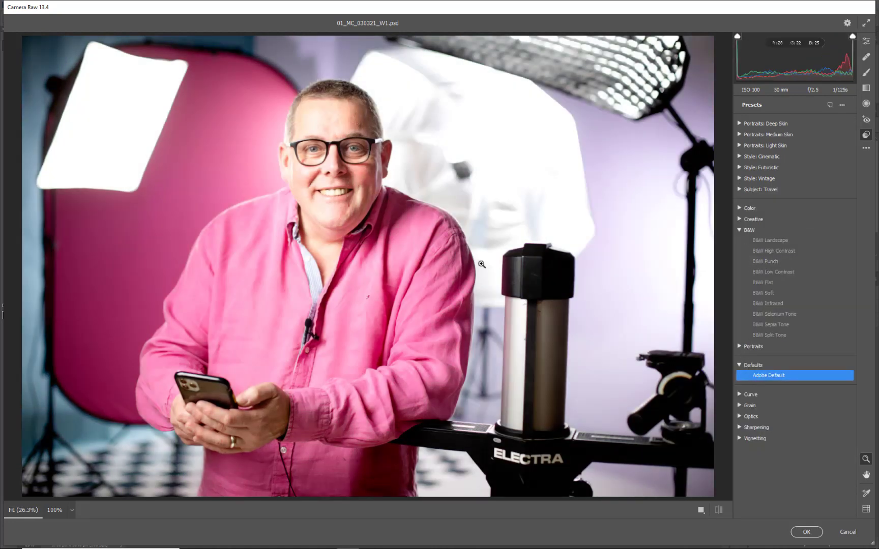
pyautogui.click(807, 532)
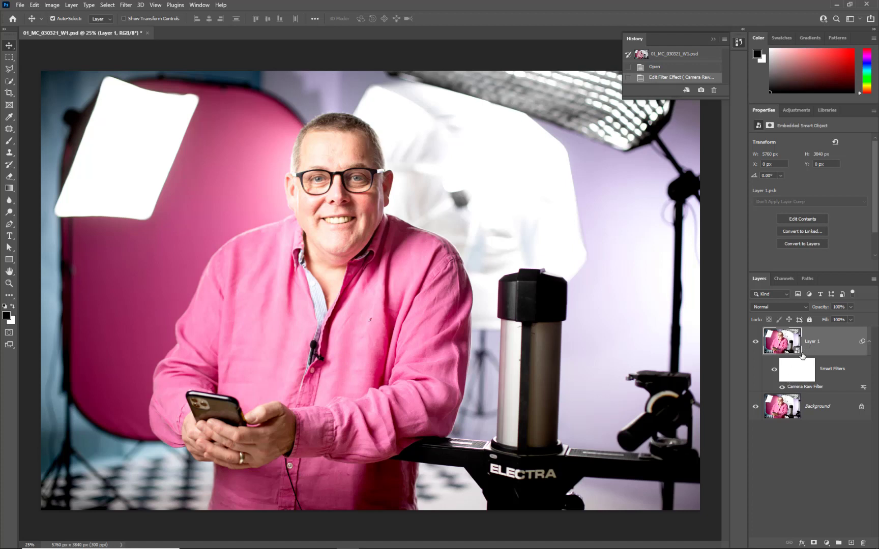
# From Bridge, edit 01_MC_030321.jpg in Camera Raw with Saturation -43 and Blacks -62, and open it in Photoshop
pyautogui.click(836, 5)
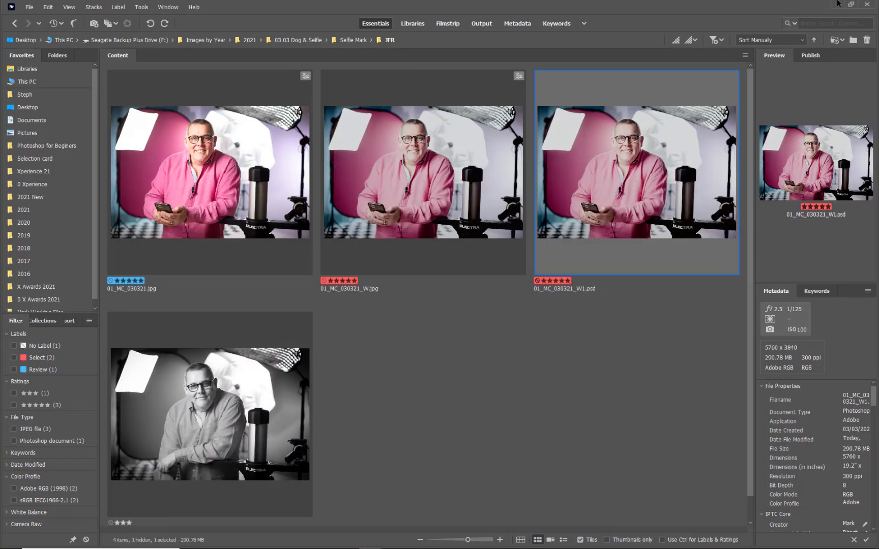
pyautogui.click(491, 300)
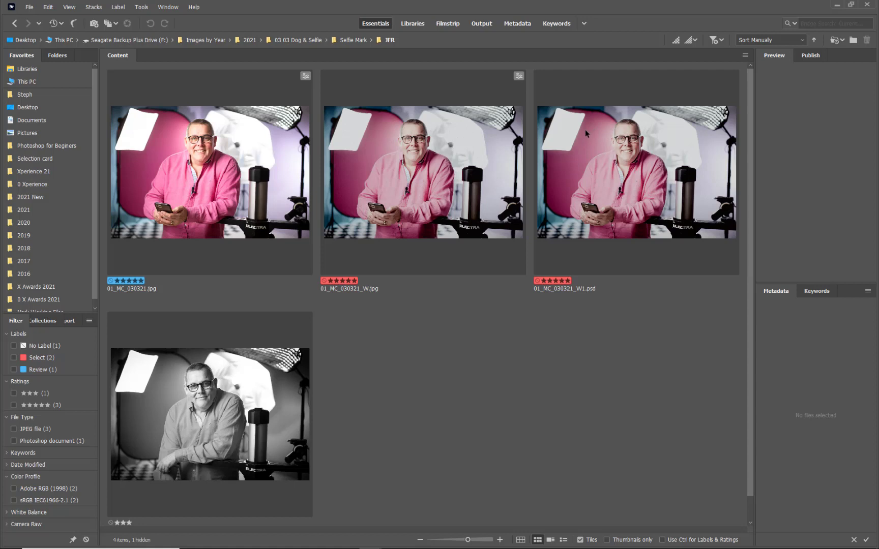
pyautogui.click(183, 197)
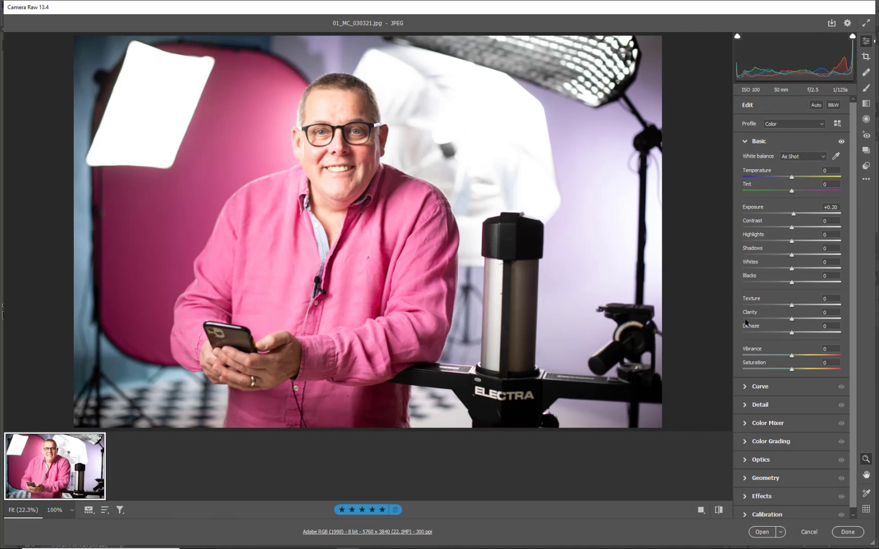
pyautogui.click(770, 369)
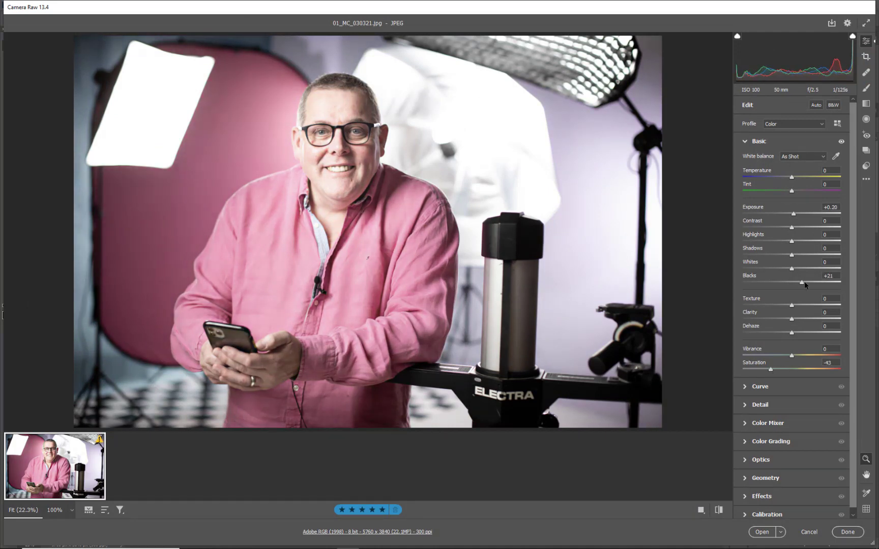
pyautogui.moveTo(804, 282); pyautogui.dragTo(762, 282)
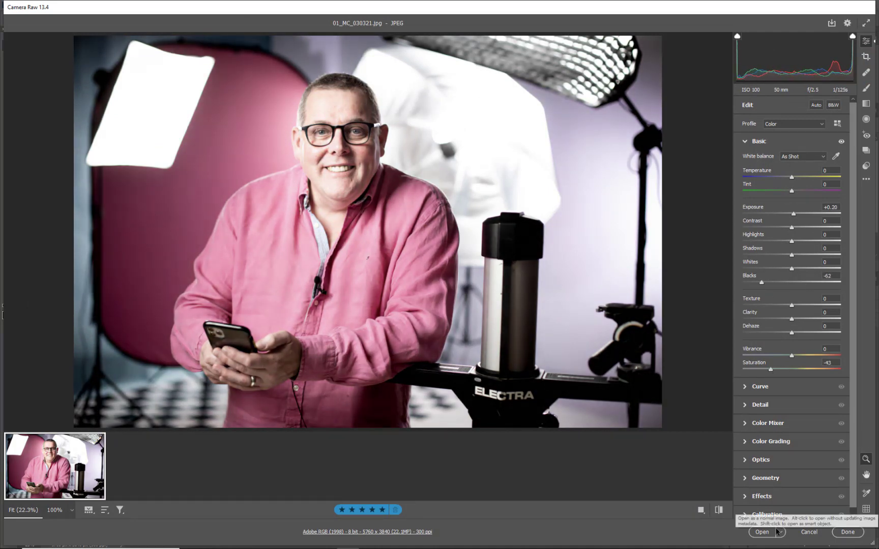
pyautogui.click(763, 534)
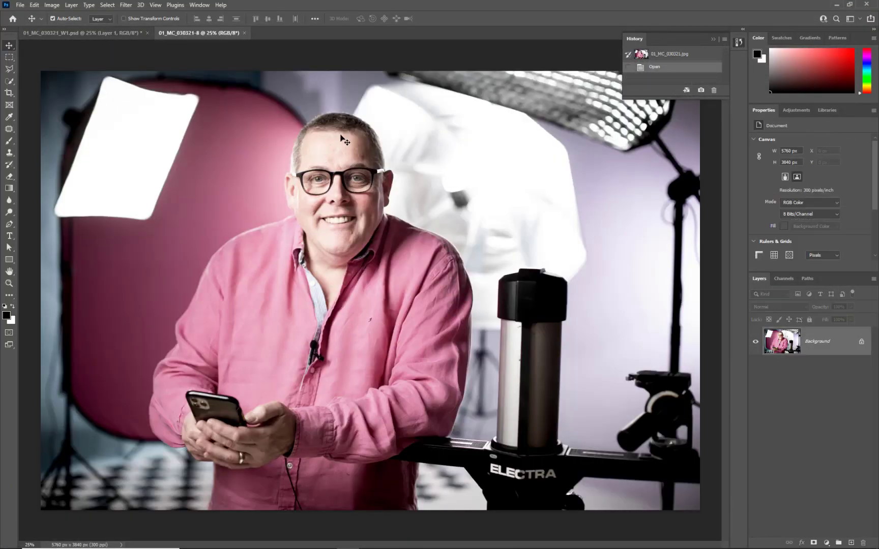
# Save the opened photo in the JFR folder as a JPEG named 01_MC_030321-F.jpg, at quality 10 with Baseline ("Standard") format
pyautogui.scroll(3, 342, 142)
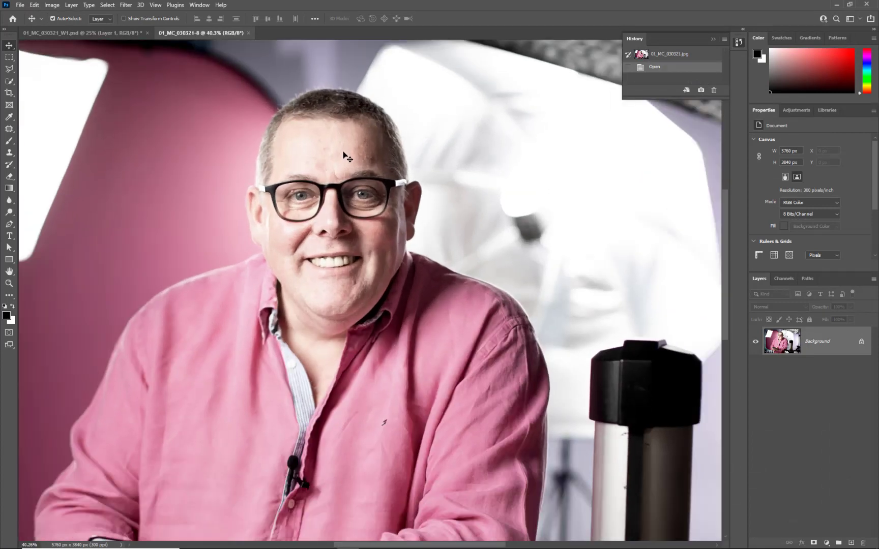
pyautogui.click(21, 5)
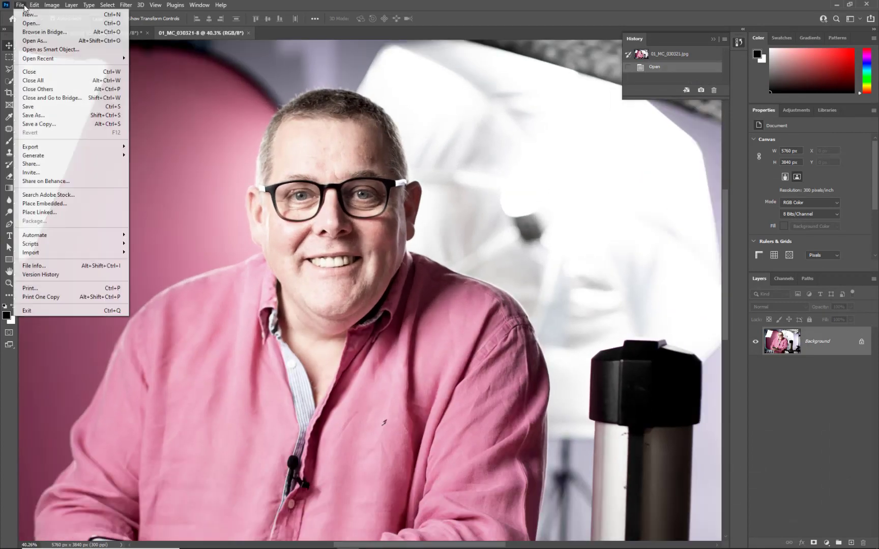
pyautogui.click(52, 115)
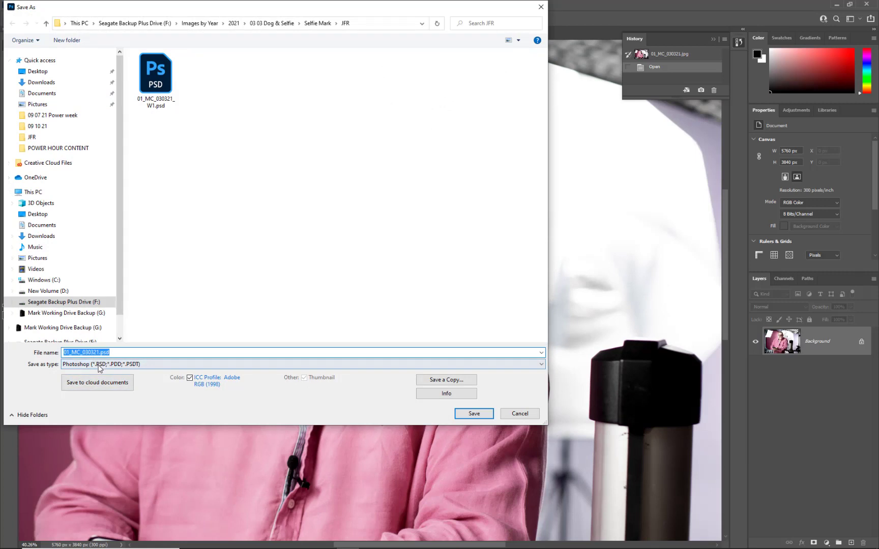
pyautogui.click(99, 368)
pyautogui.click(90, 418)
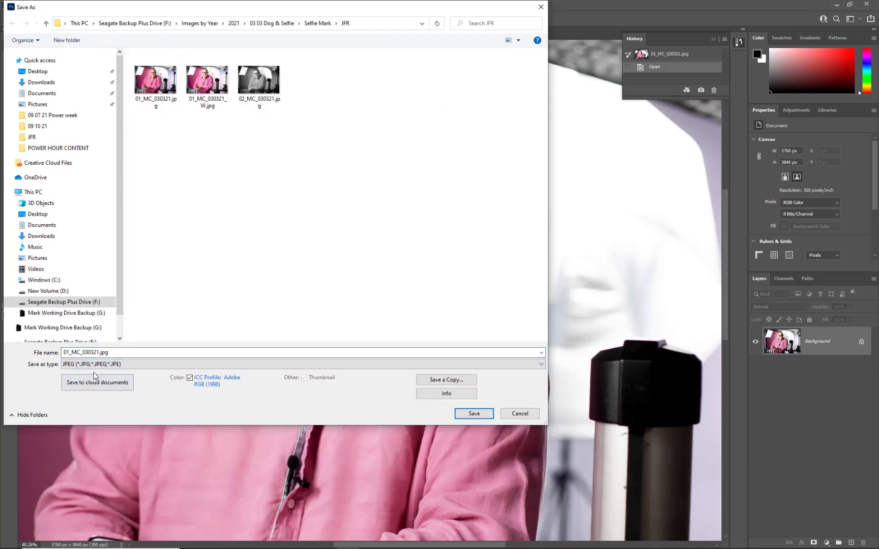
pyautogui.click(101, 352)
pyautogui.click(99, 352)
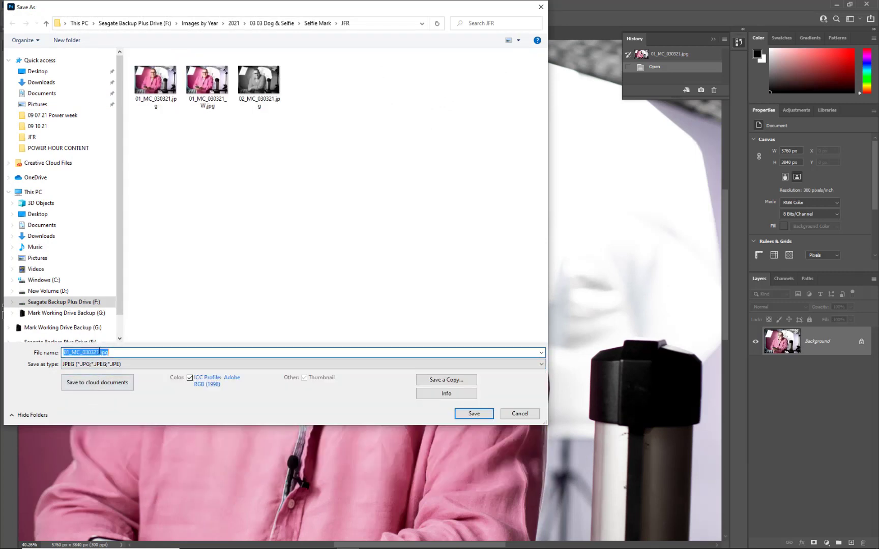
pyautogui.click(99, 351)
pyautogui.write('-')
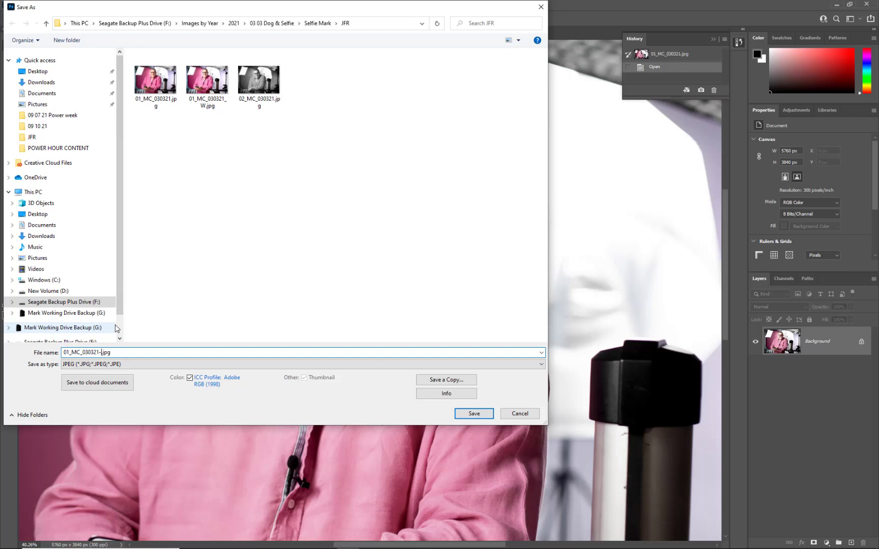
pyautogui.write('F')
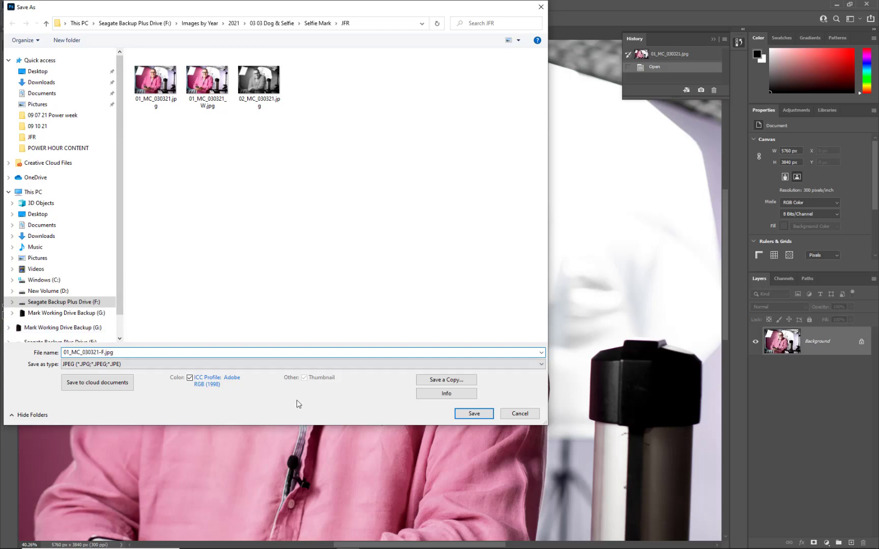
pyautogui.click(464, 413)
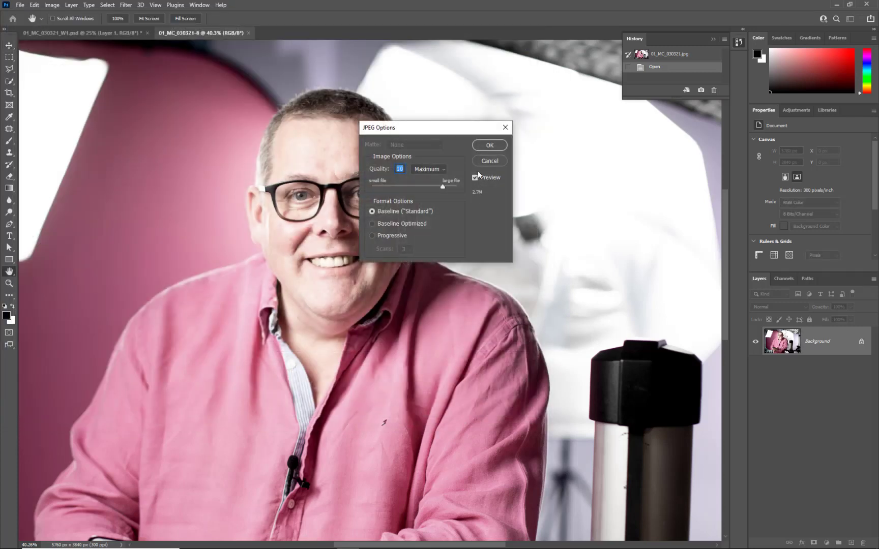
pyautogui.click(490, 144)
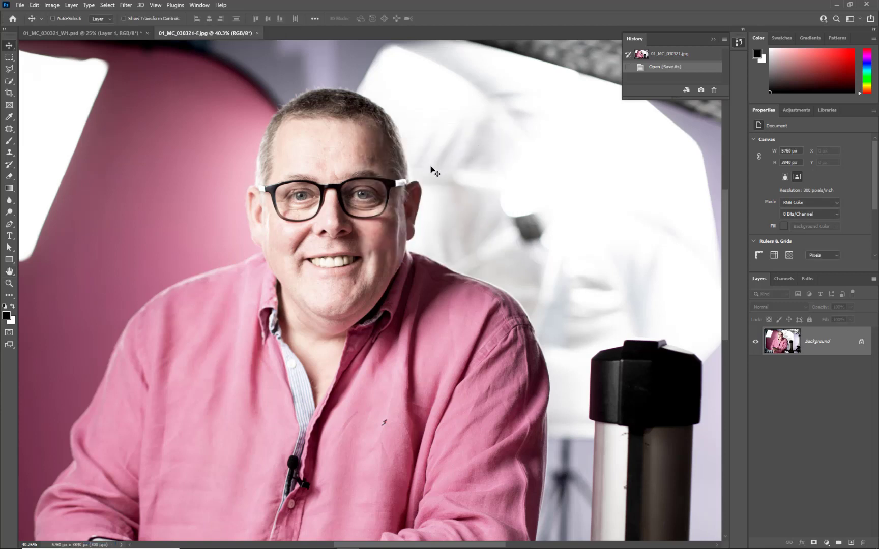
# Close both open documents, discarding the changes to 01_MC_030321_W1.psd, and switch to Bridge
pyautogui.hotkey('ctrl', 'w')
pyautogui.hotkey('ctrl', 'w')
pyautogui.click(427, 206)
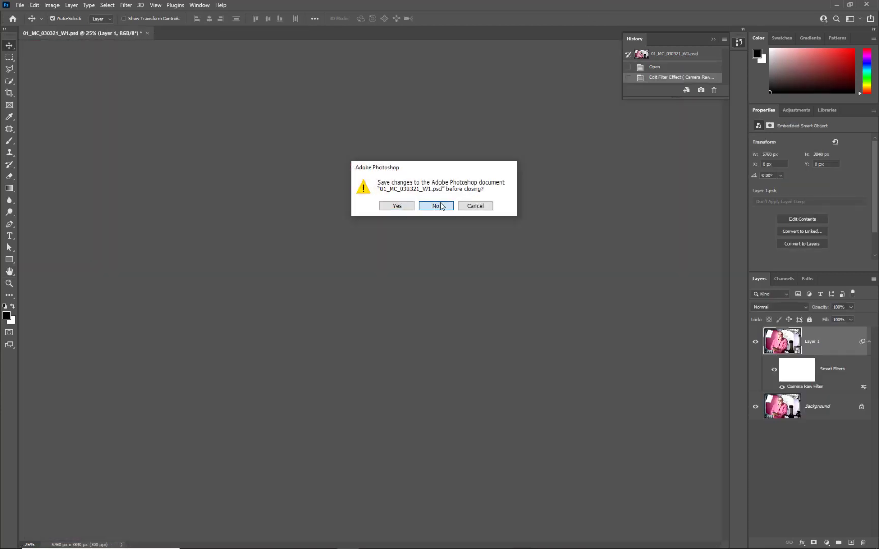
pyautogui.click(836, 6)
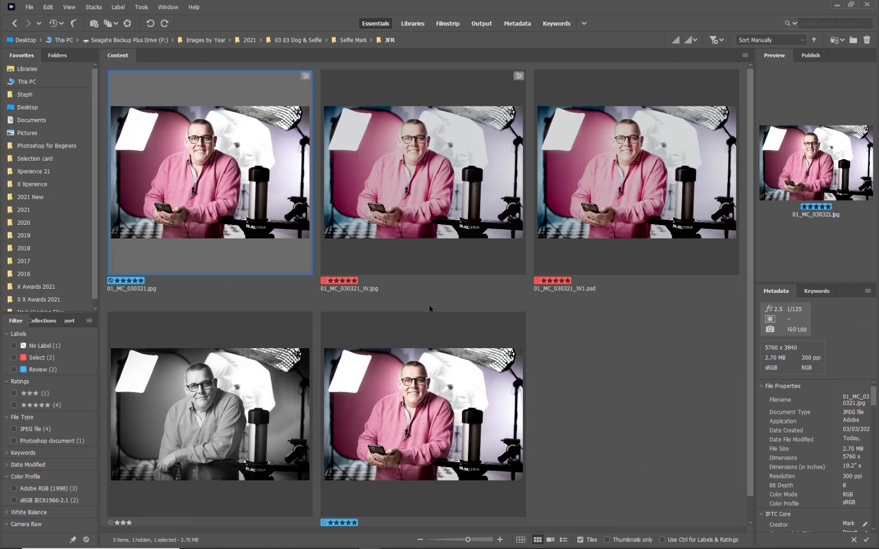
# Reorder 01_MC_030321-F.jpg to sit before 02_MC_030321.jpg, and select 01_MC_030321_W1.psd
pyautogui.moveTo(429, 412); pyautogui.dragTo(187, 432)
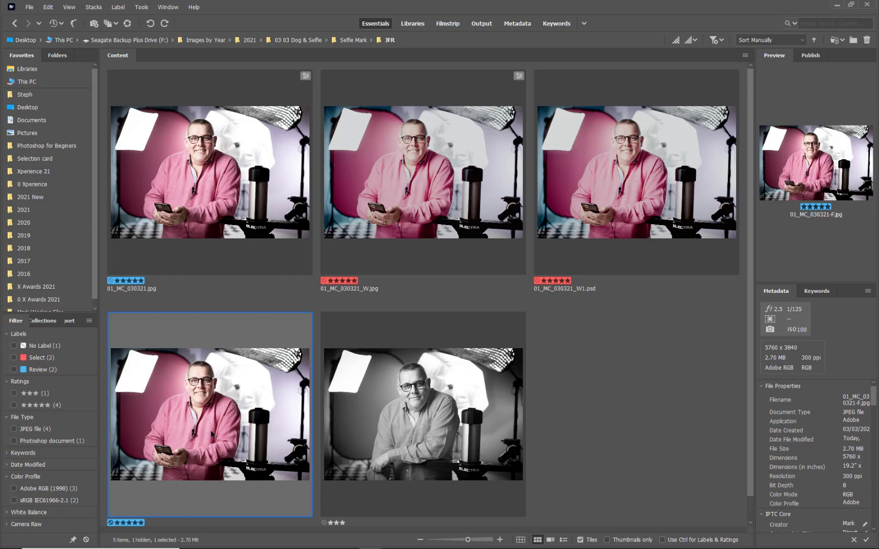
pyautogui.scroll(-1, 211, 435)
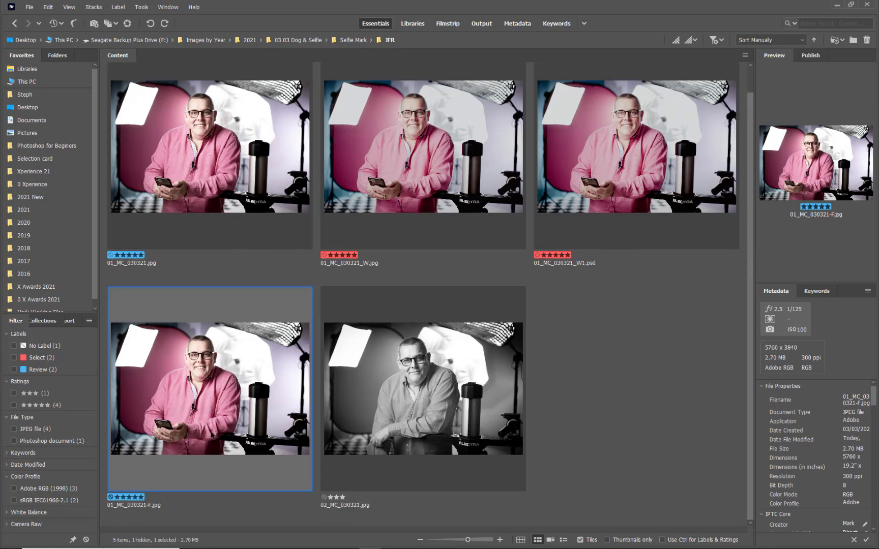
pyautogui.click(555, 195)
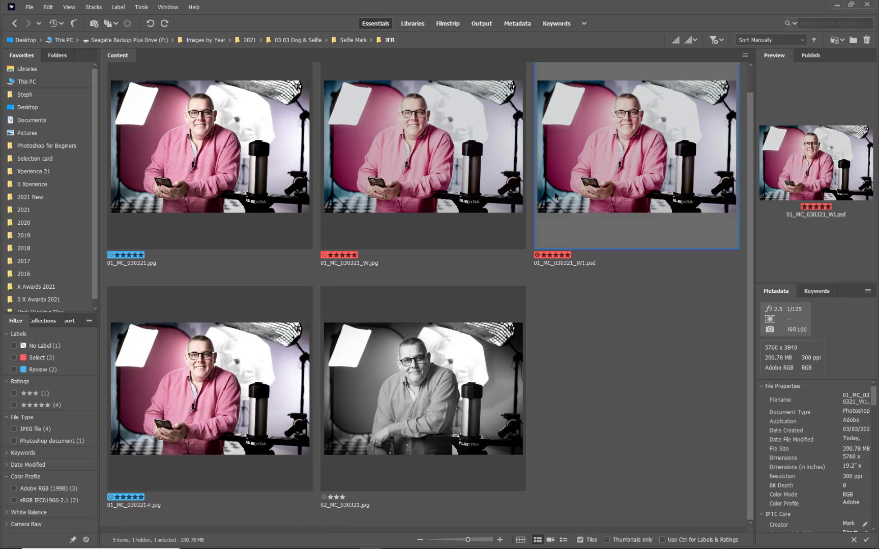